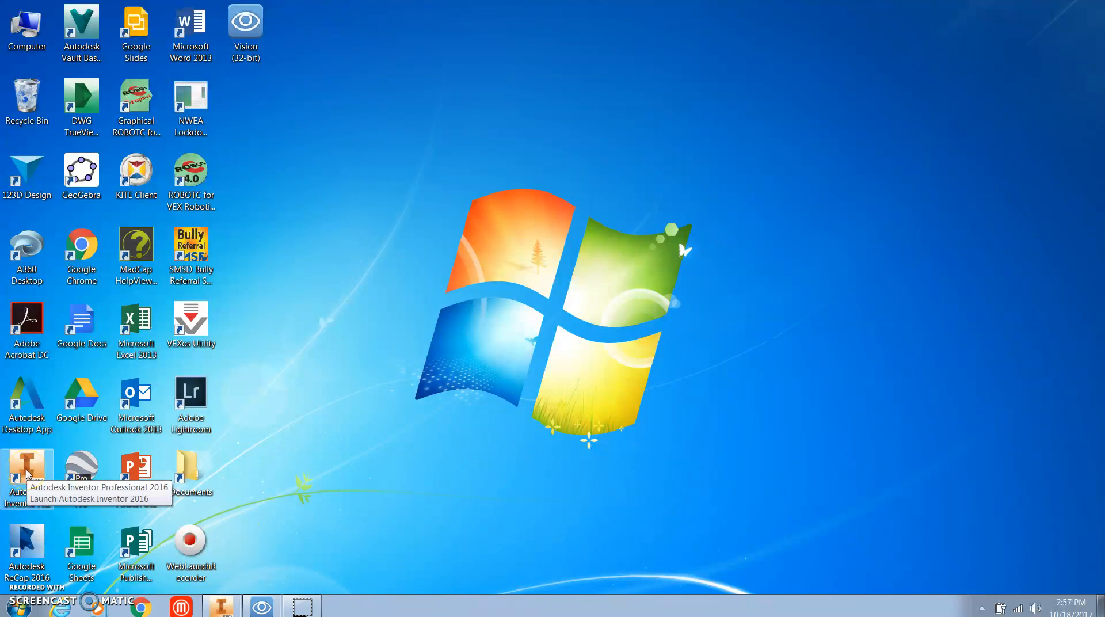
- Search the installed programs for "autodesk" and check the taskbar pinning option for Autodesk Inventor Professional 2016
click(21, 611)
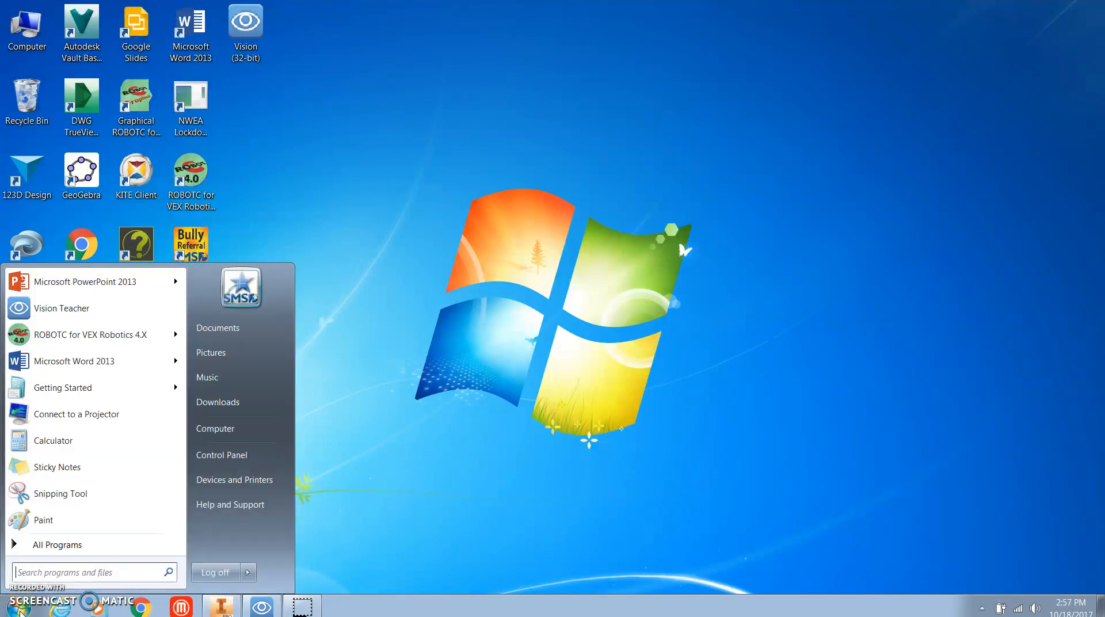
click(40, 572)
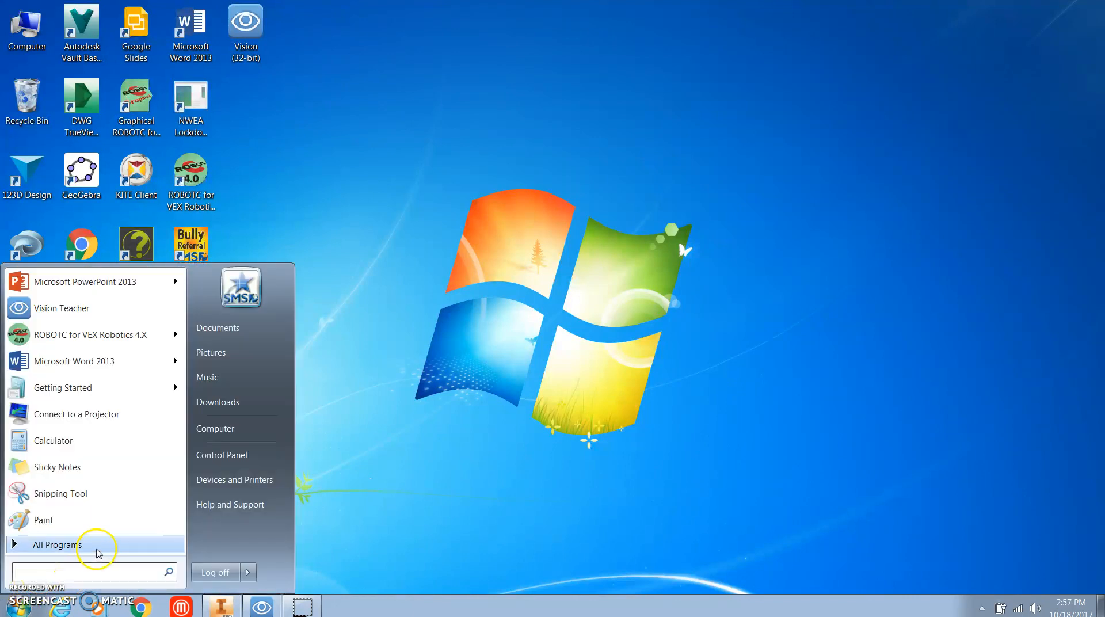
text(a)
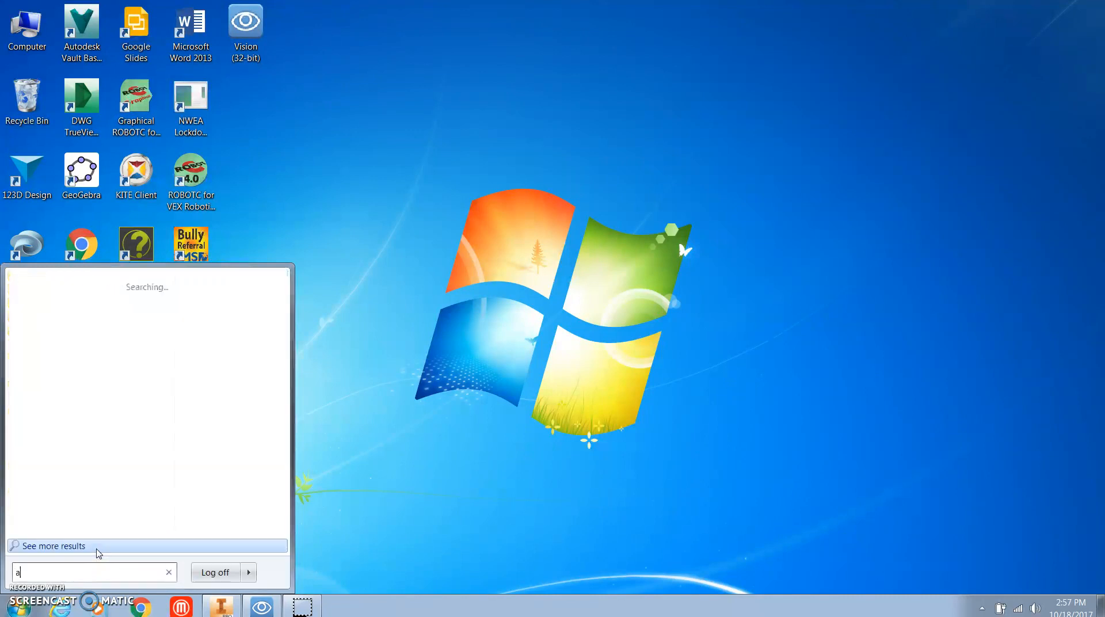
text(utodesk)
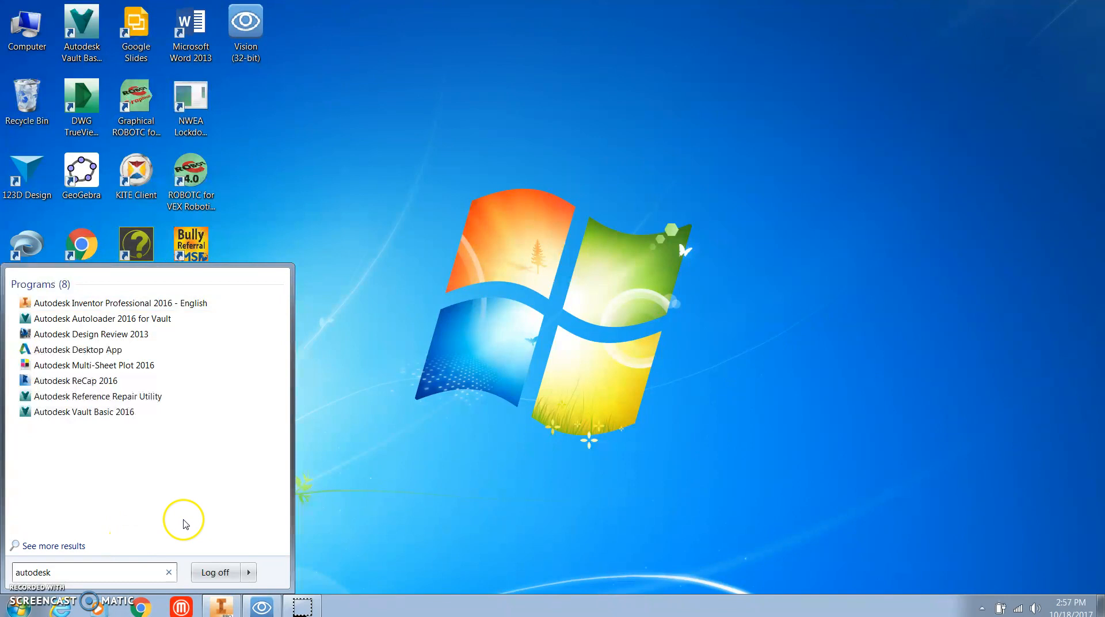
right_click(104, 307)
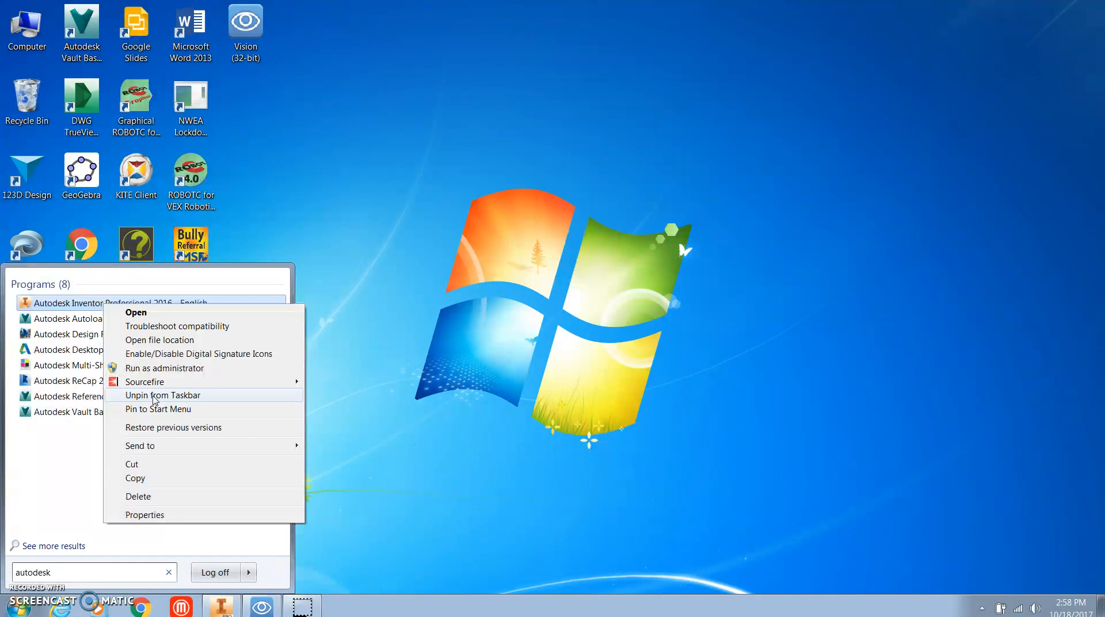
click(382, 446)
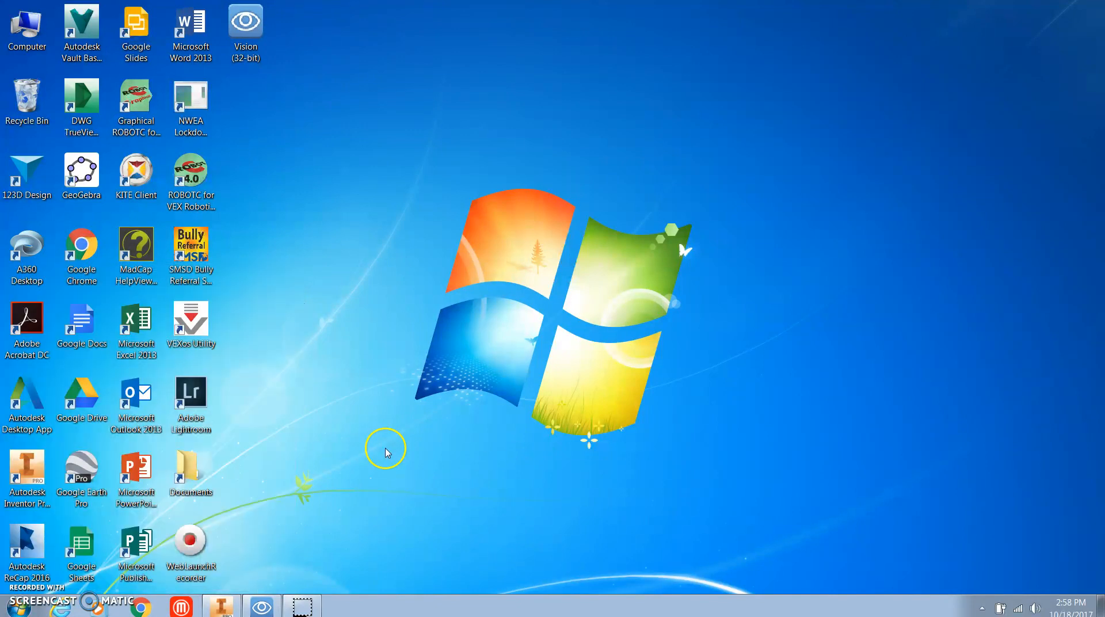
- Open Autodesk Inventor Professional 2016 and create a new part
mouse_move(222, 614)
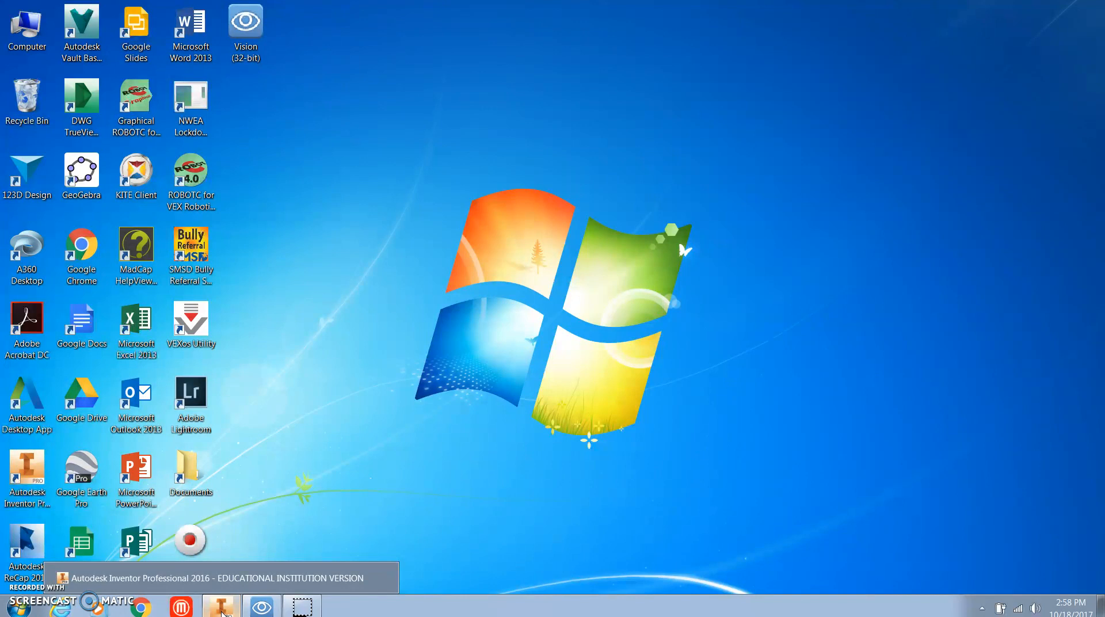
click(221, 614)
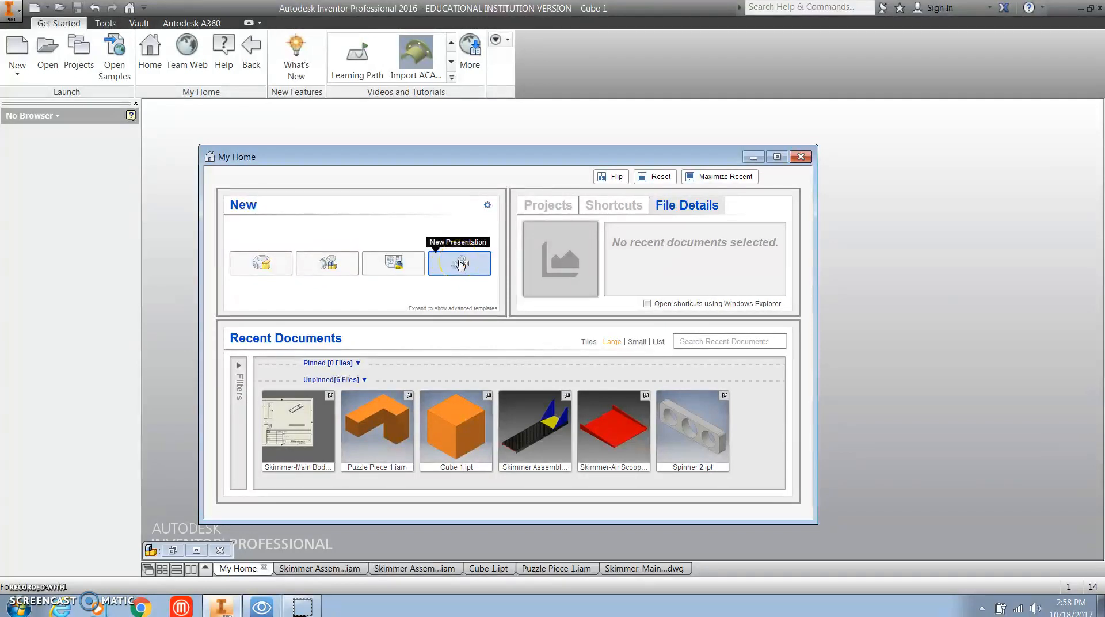
click(261, 265)
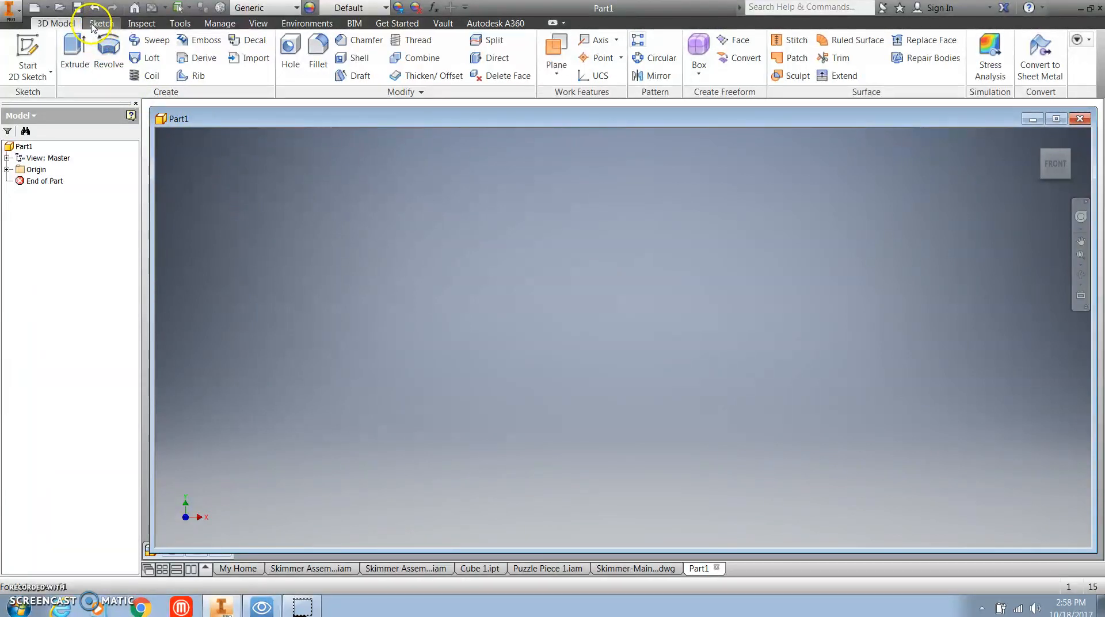
- Start a 2D sketch on the front-facing XY origin plane
click(25, 72)
click(47, 102)
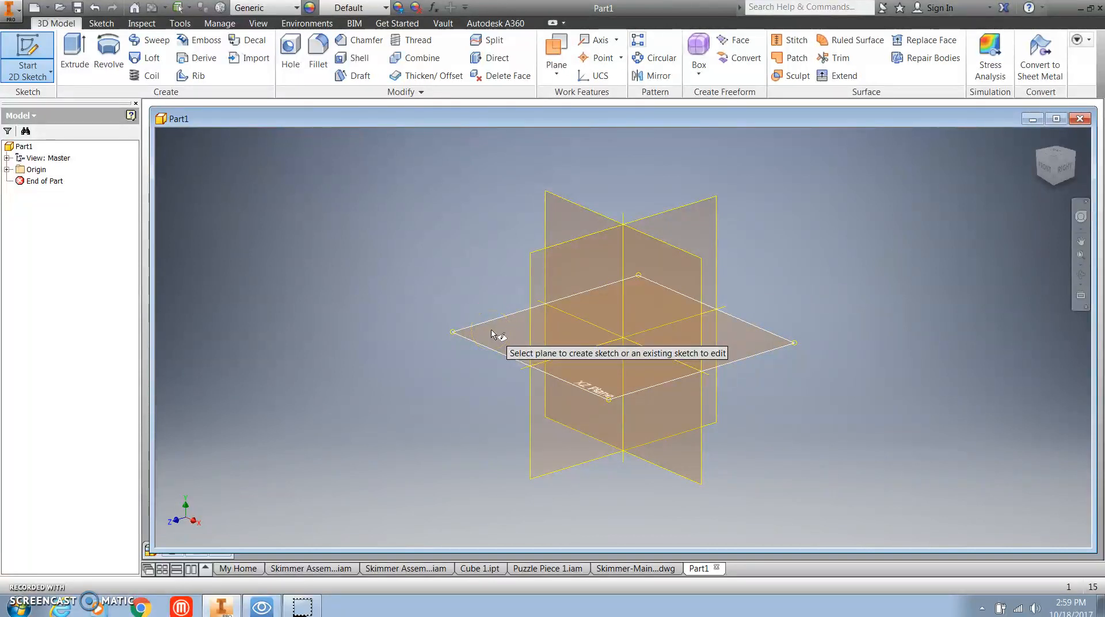
click(655, 272)
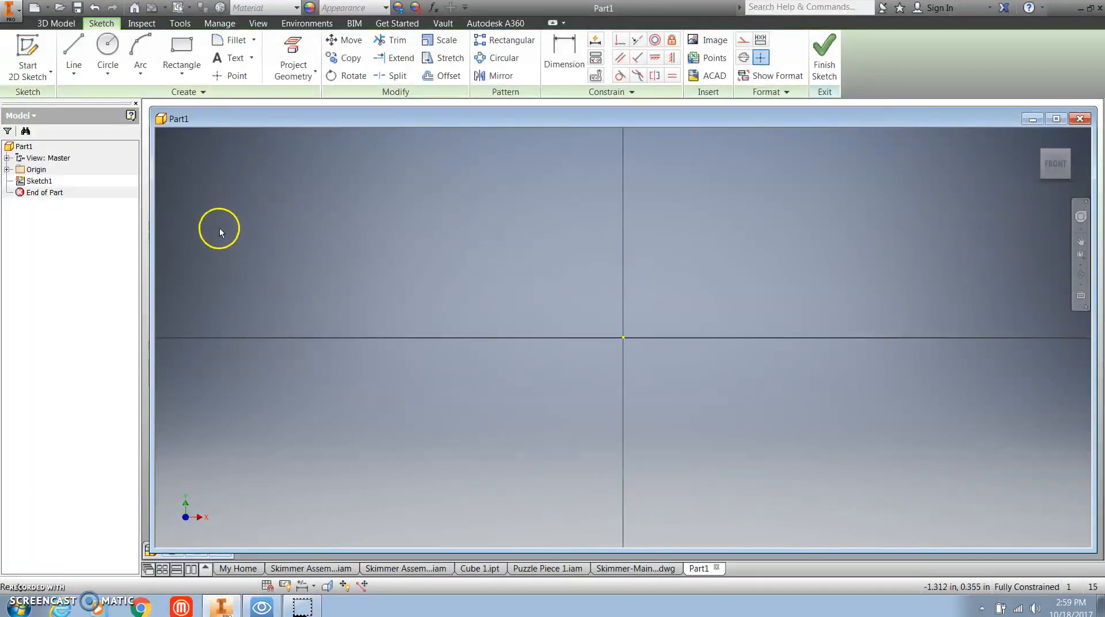
- Draw a two-point rectangle around the sketch origin, 1 in wide and 1 in high
click(183, 53)
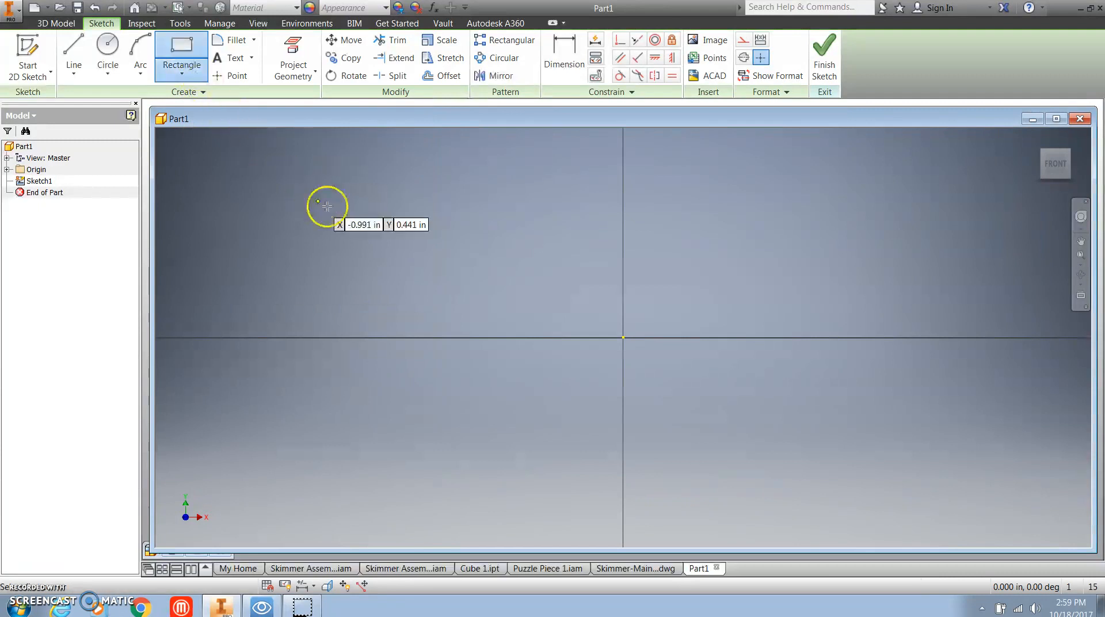
click(428, 252)
drag(428, 252, 700, 397)
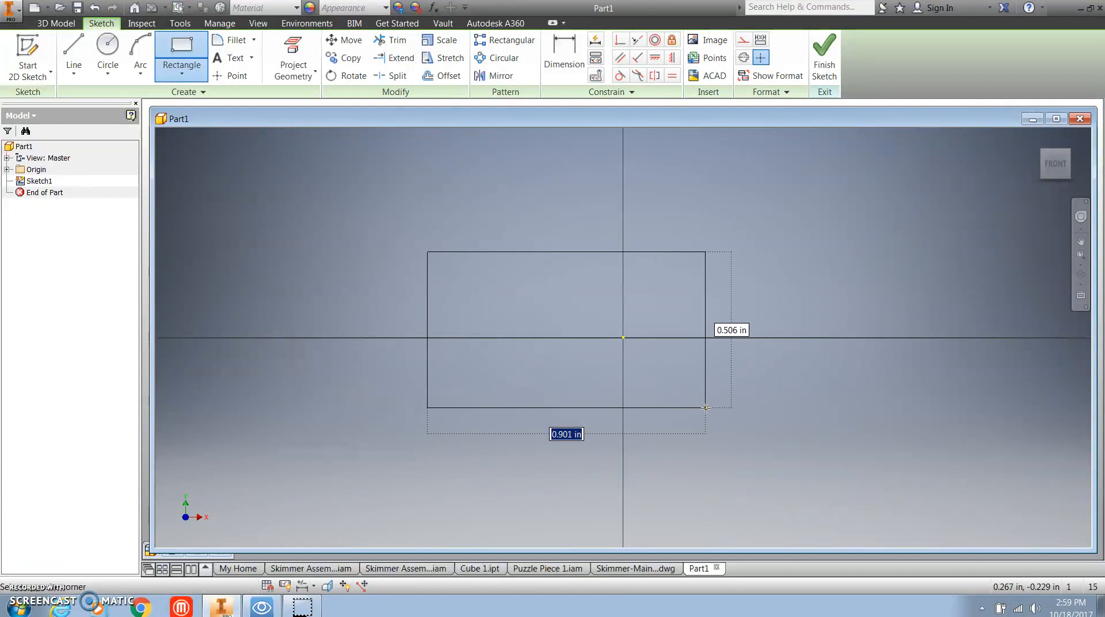
click(718, 408)
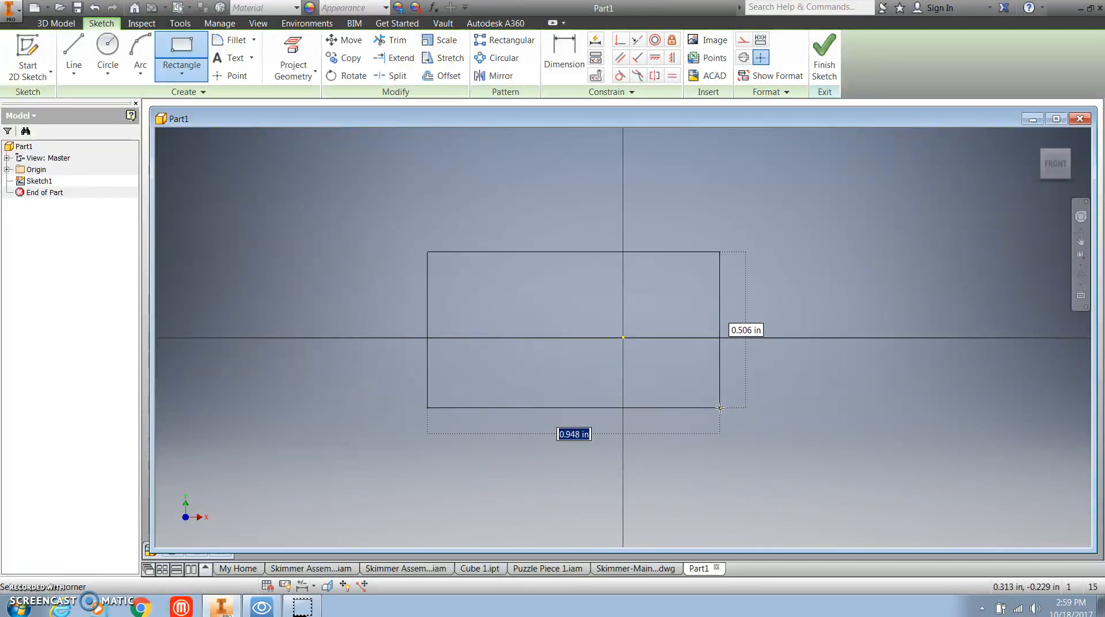
click(724, 403)
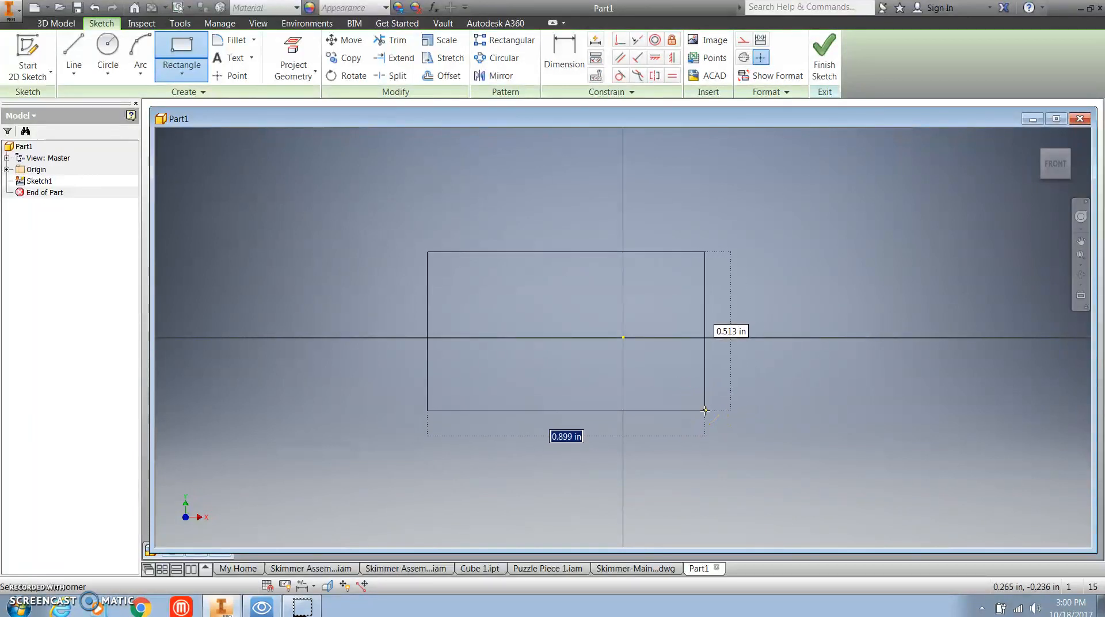
text(1)
key(Tab)
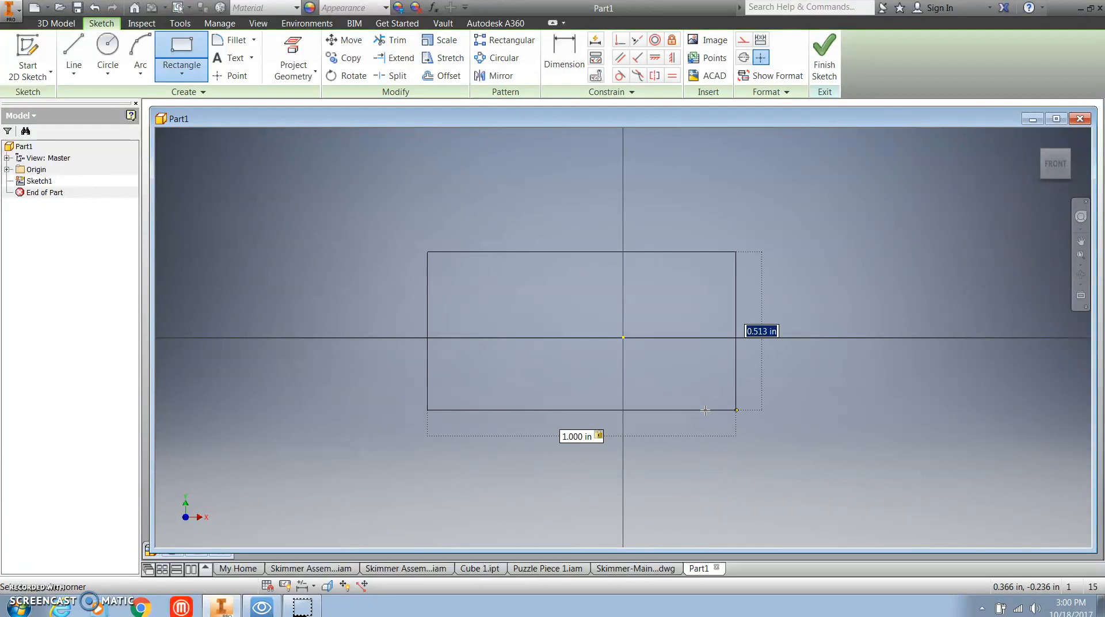
text(1)
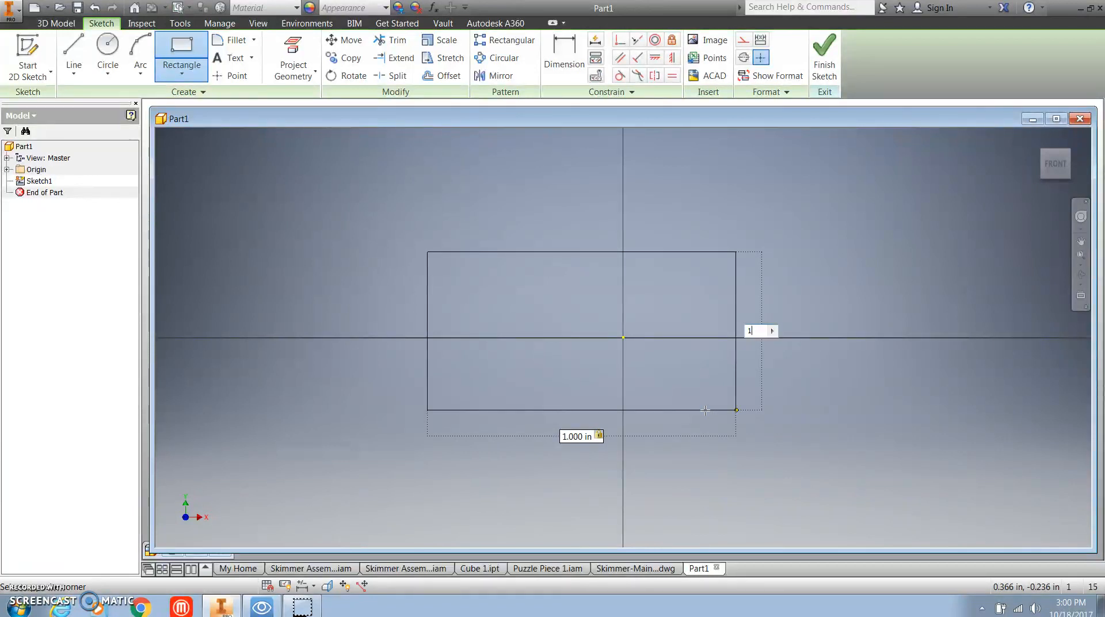
key(Return)
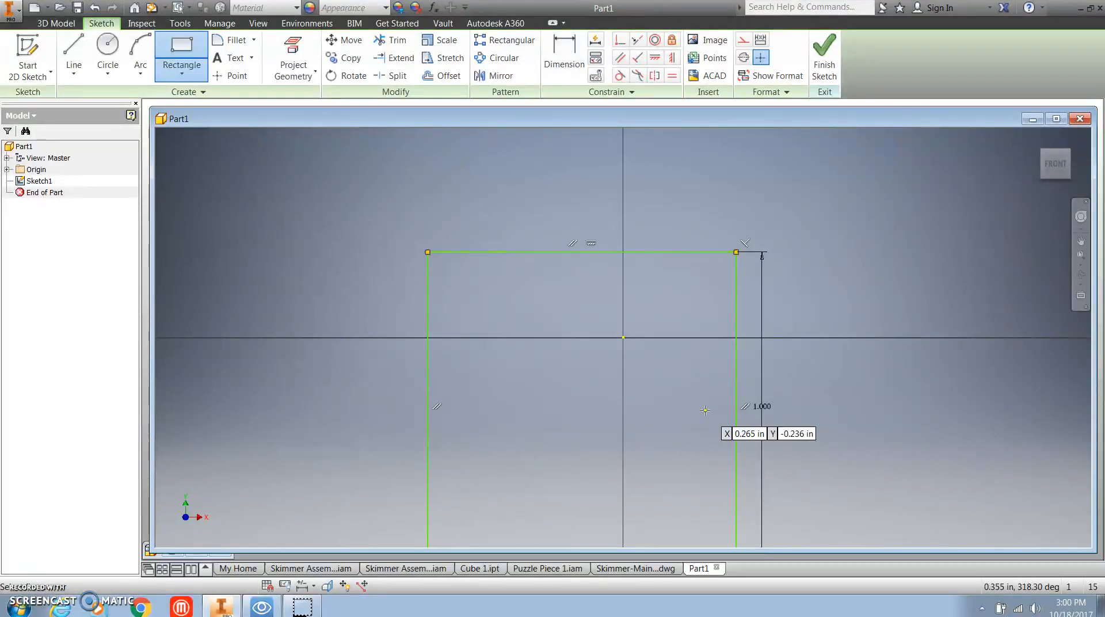
- Dismiss the save reminder and finish the square's sketch
scroll(798, 391, up, 3)
scroll(797, 390, down, 6)
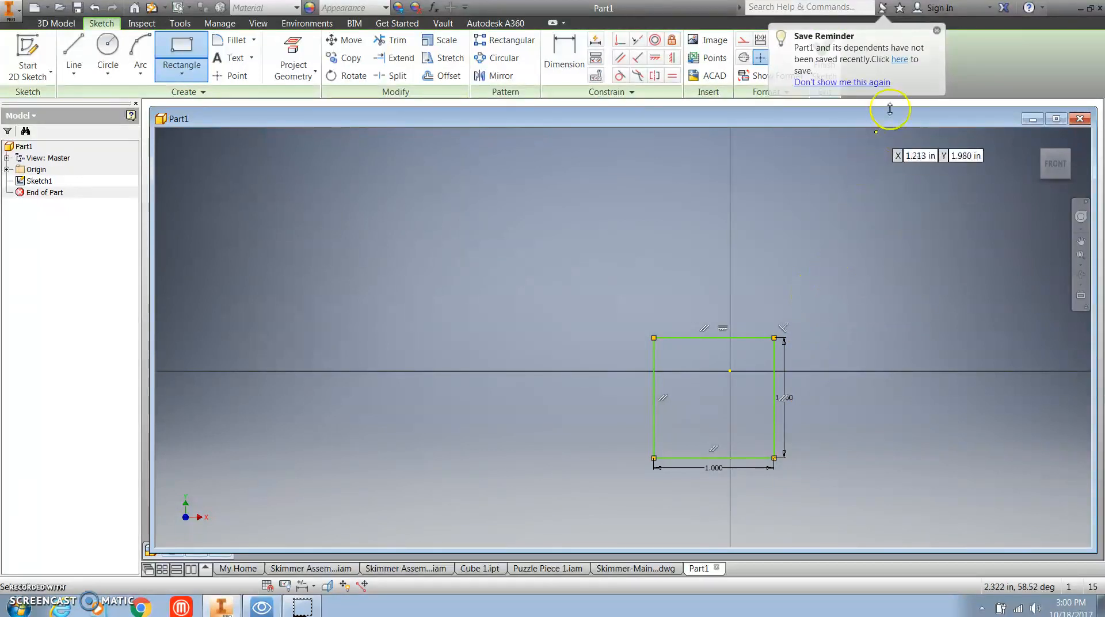
click(937, 31)
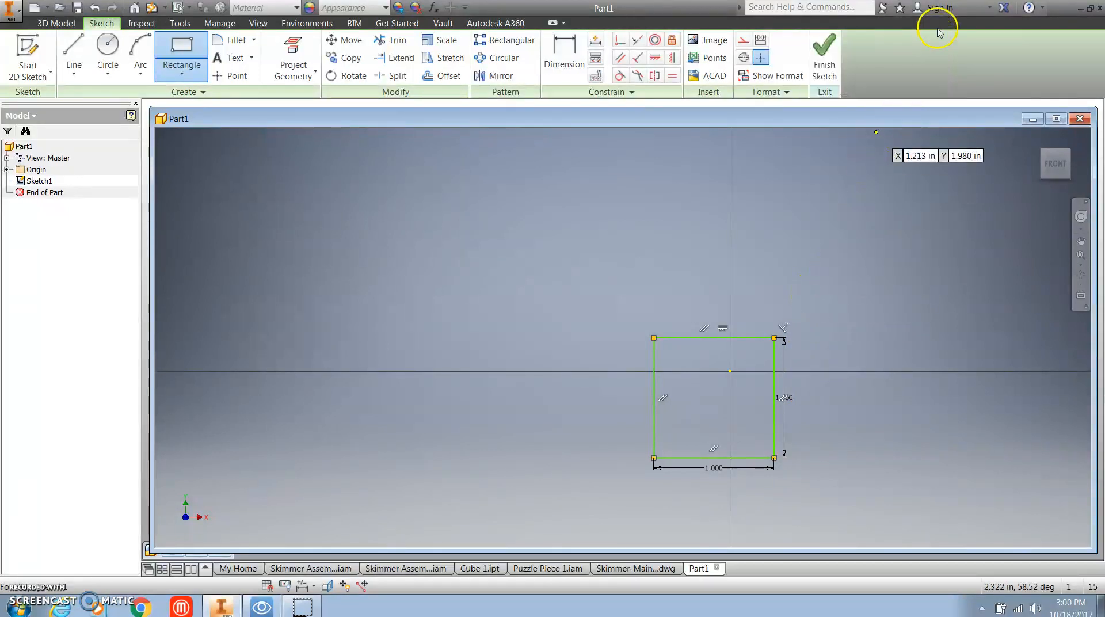
click(824, 65)
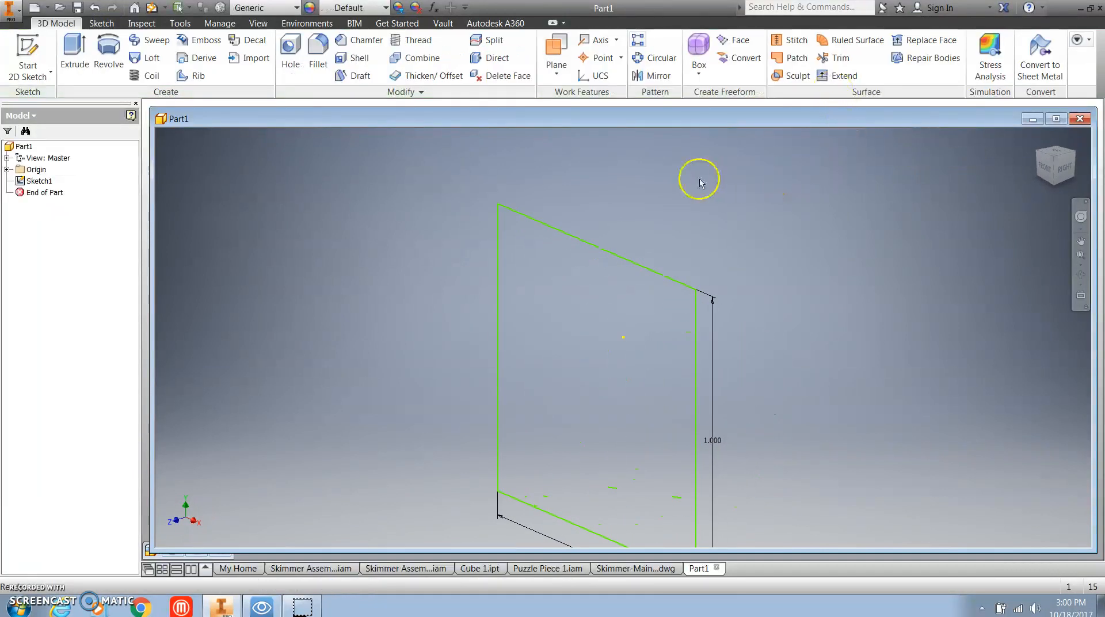
- Extrude the square profile 1 in as a solid in the reversed direction, behind the sketch plane
click(75, 56)
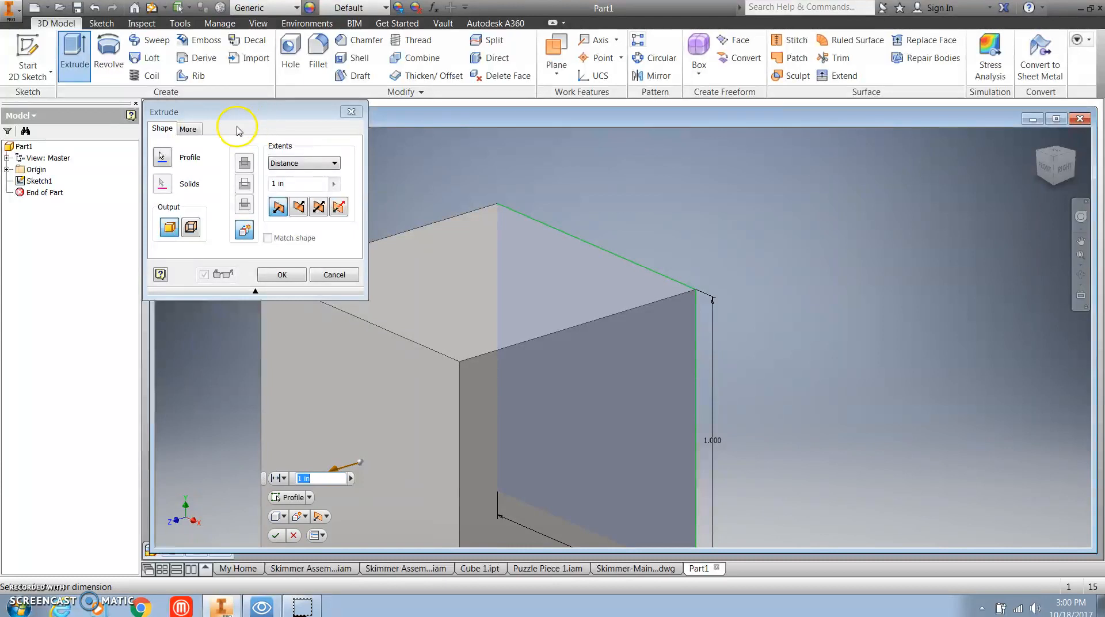
click(287, 185)
drag(288, 186, 270, 185)
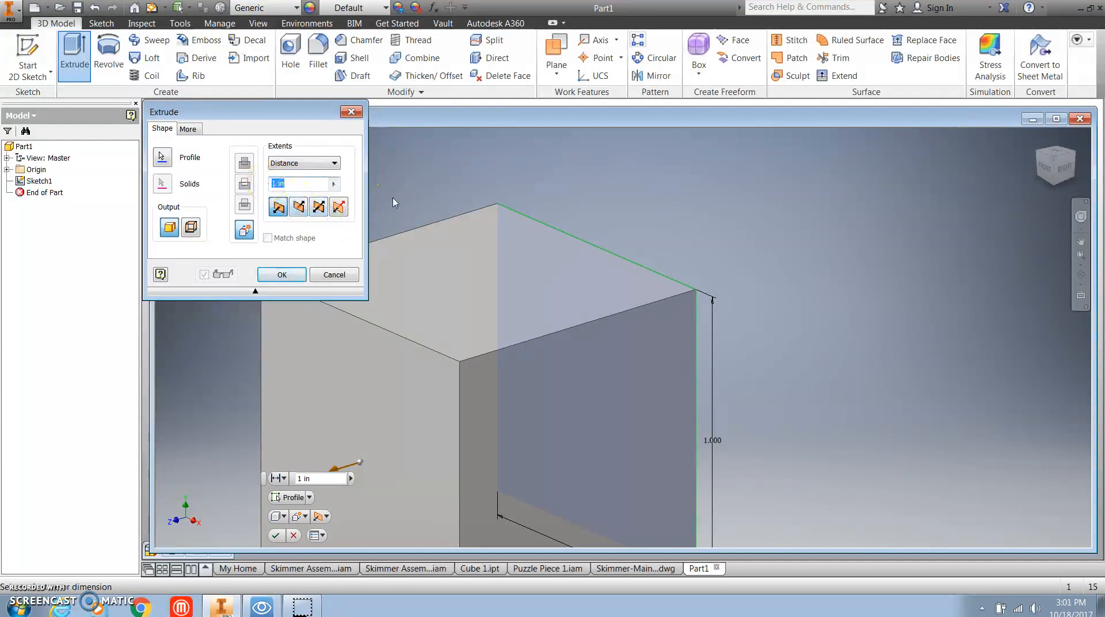
text(.75)
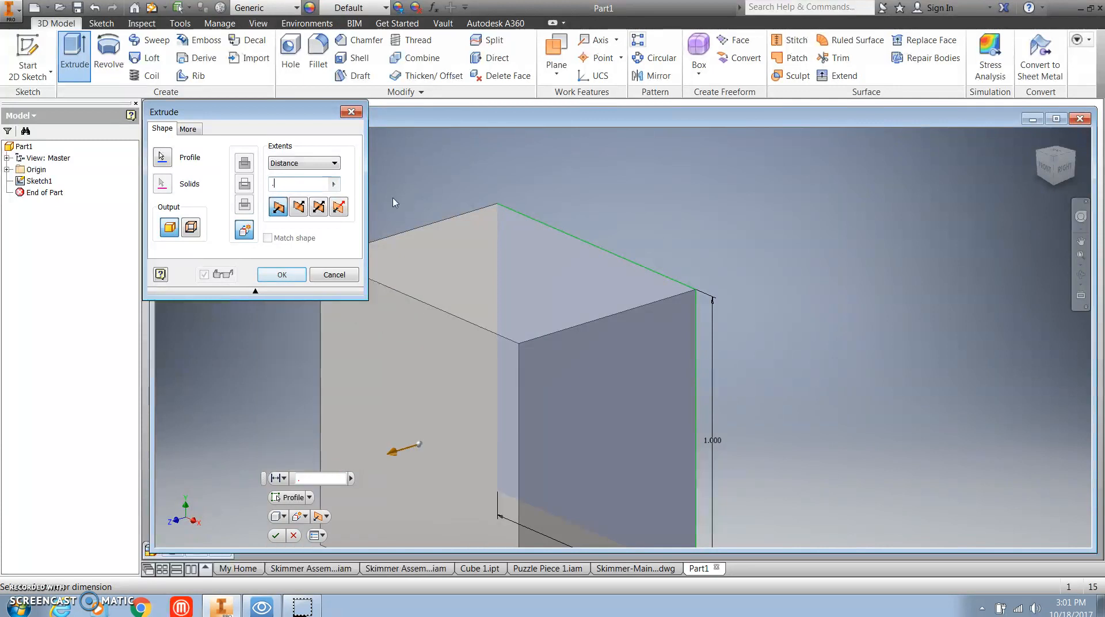
key(BackSpace)
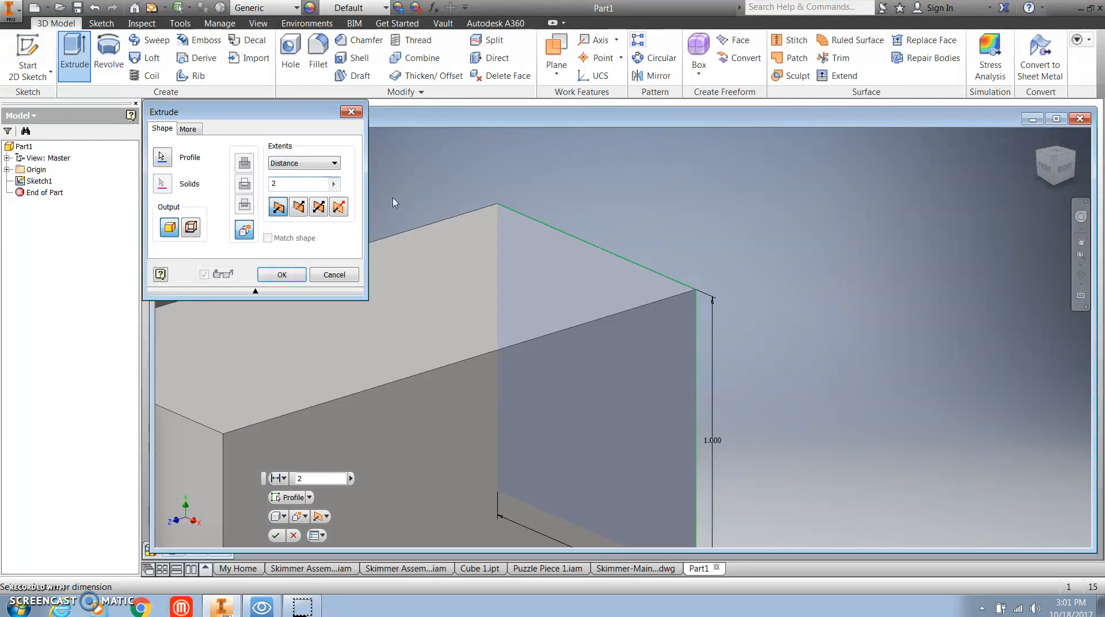
click(298, 208)
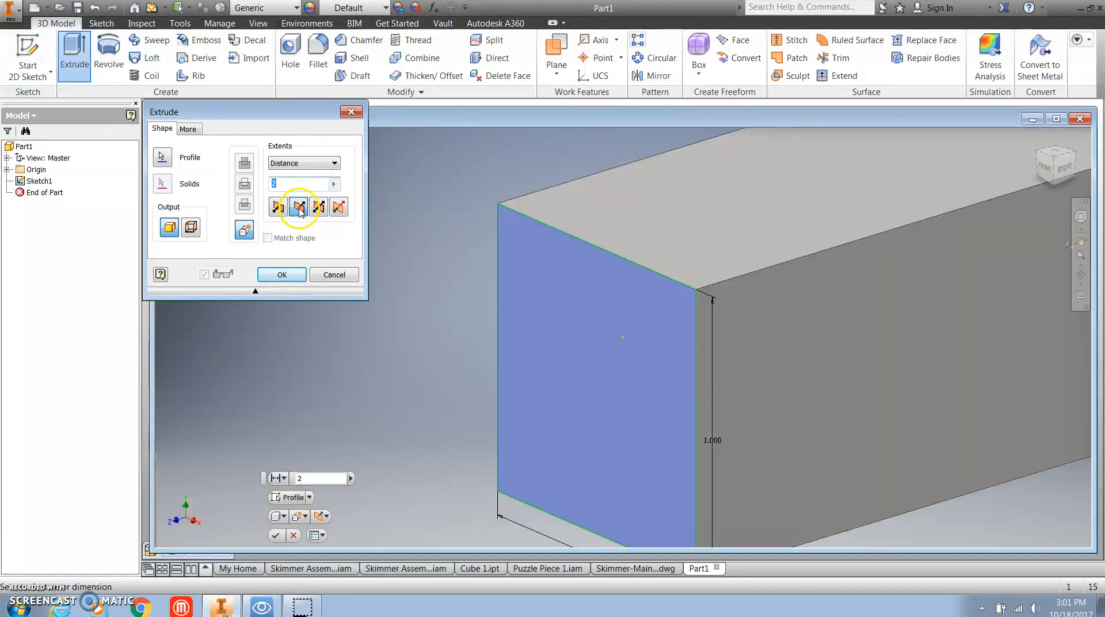
click(320, 208)
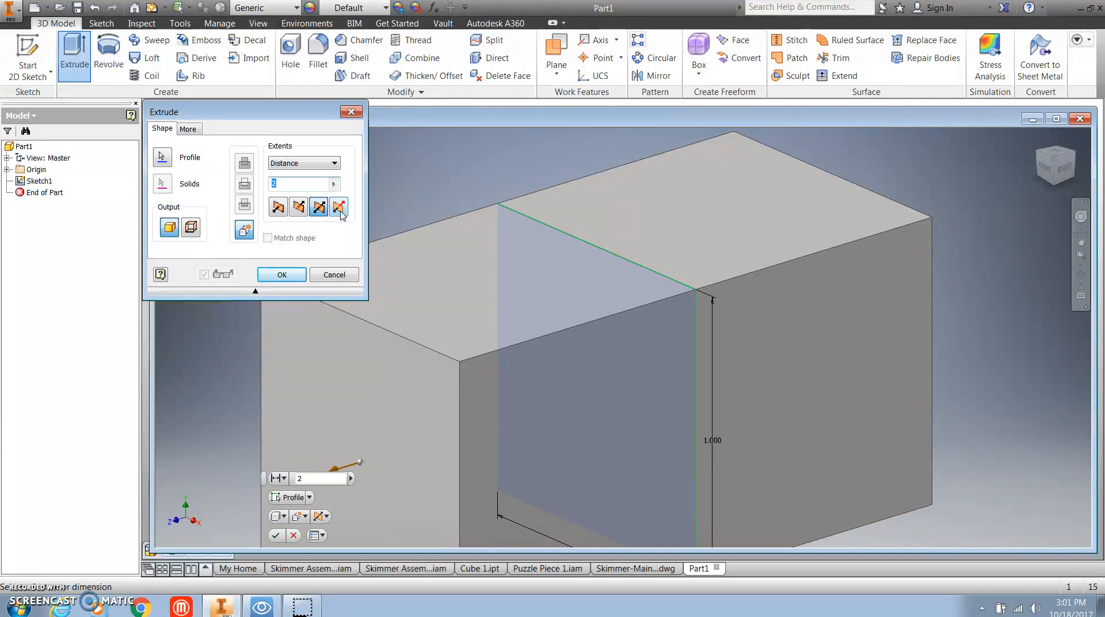
click(299, 207)
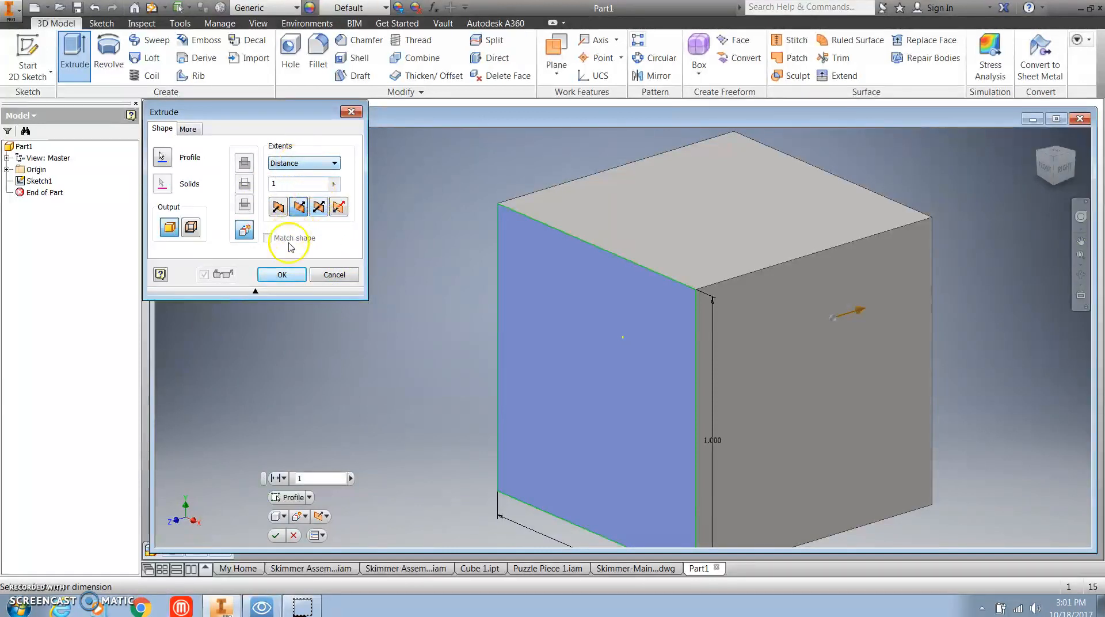
click(283, 275)
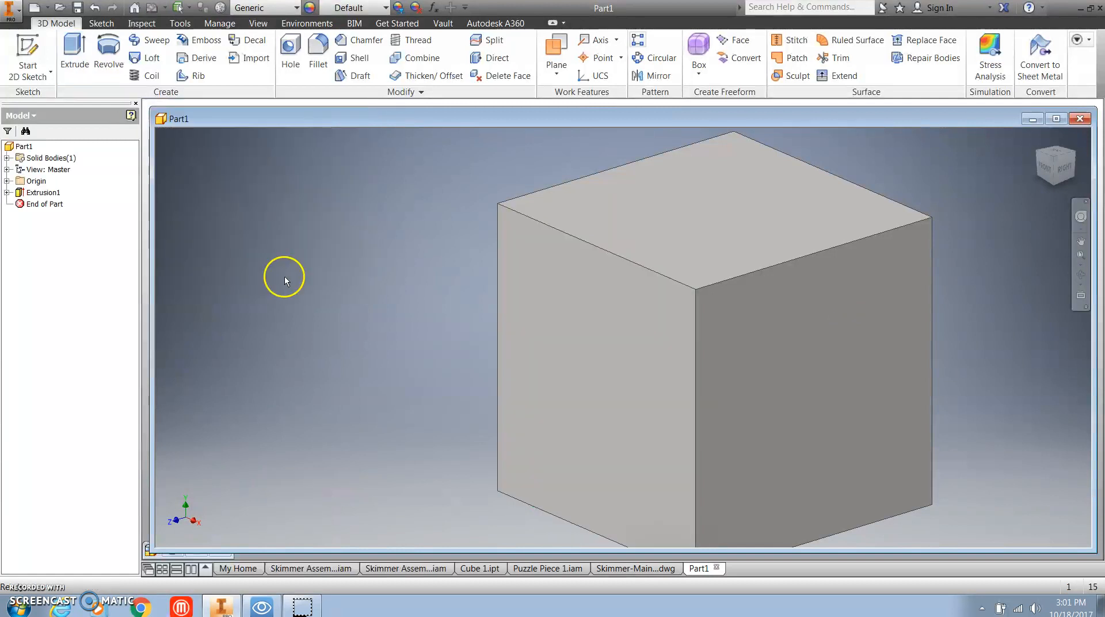
- Assign the Gold material from the Inventor Material Library to the cube
mouse_move(1039, 166)
mouse_down()
mouse_move(910, 402)
mouse_move(779, 414)
mouse_move(575, 383)
mouse_move(501, 435)
mouse_move(451, 141)
mouse_move(452, 212)
mouse_move(373, 251)
mouse_move(242, 281)
mouse_move(1006, 232)
mouse_move(883, 294)
mouse_move(936, 435)
mouse_move(163, 434)
mouse_move(178, 392)
mouse_up()
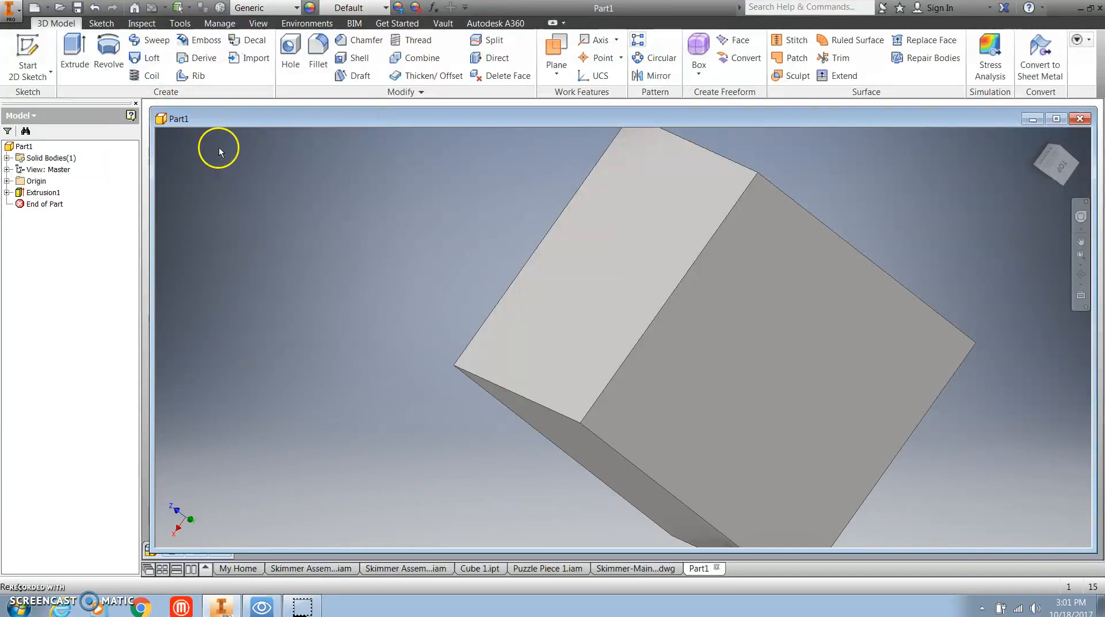
click(180, 23)
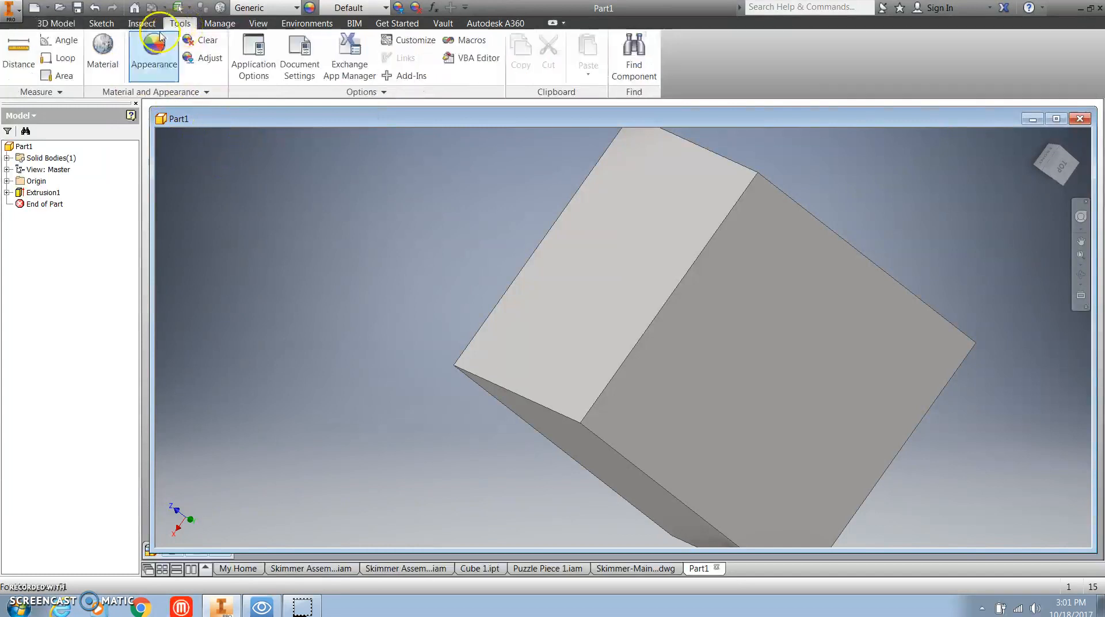
click(102, 53)
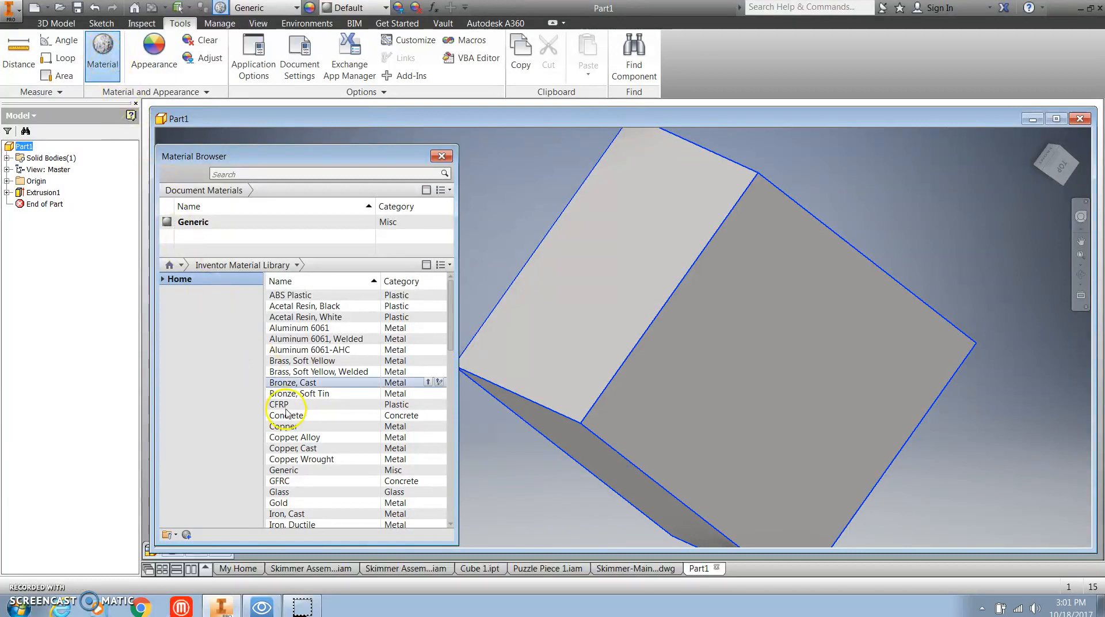
scroll(305, 449, down, 1)
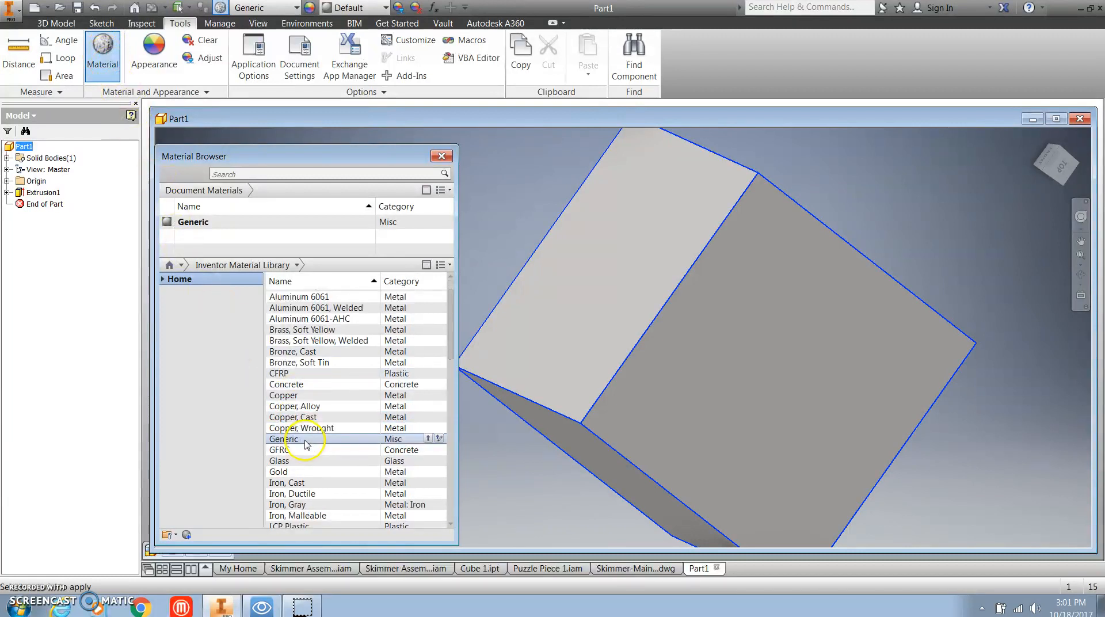
click(307, 475)
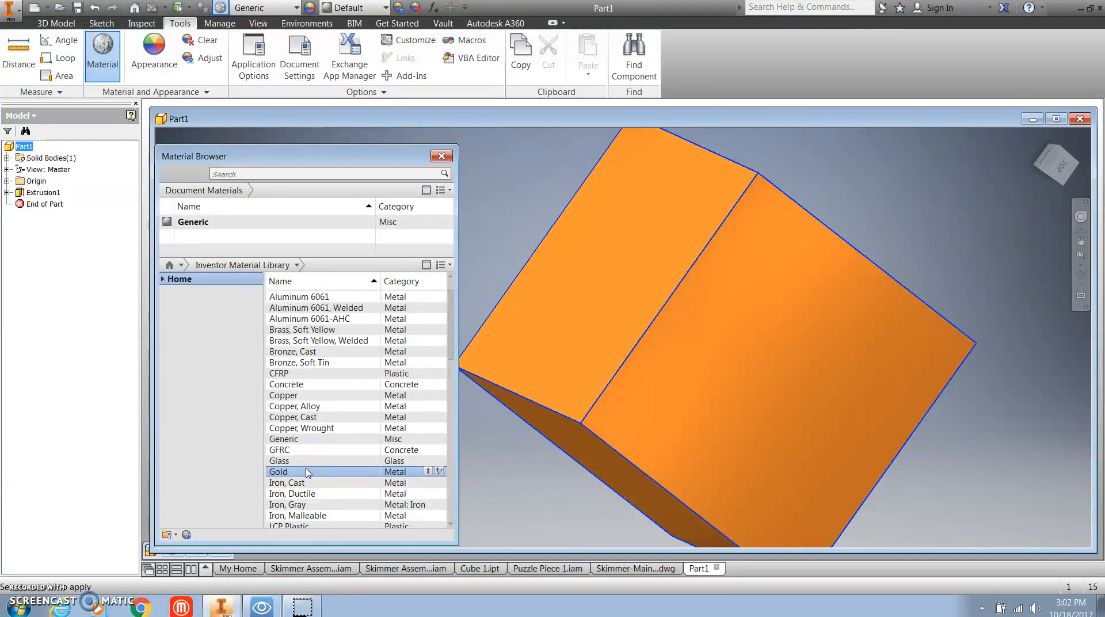
click(304, 474)
click(427, 472)
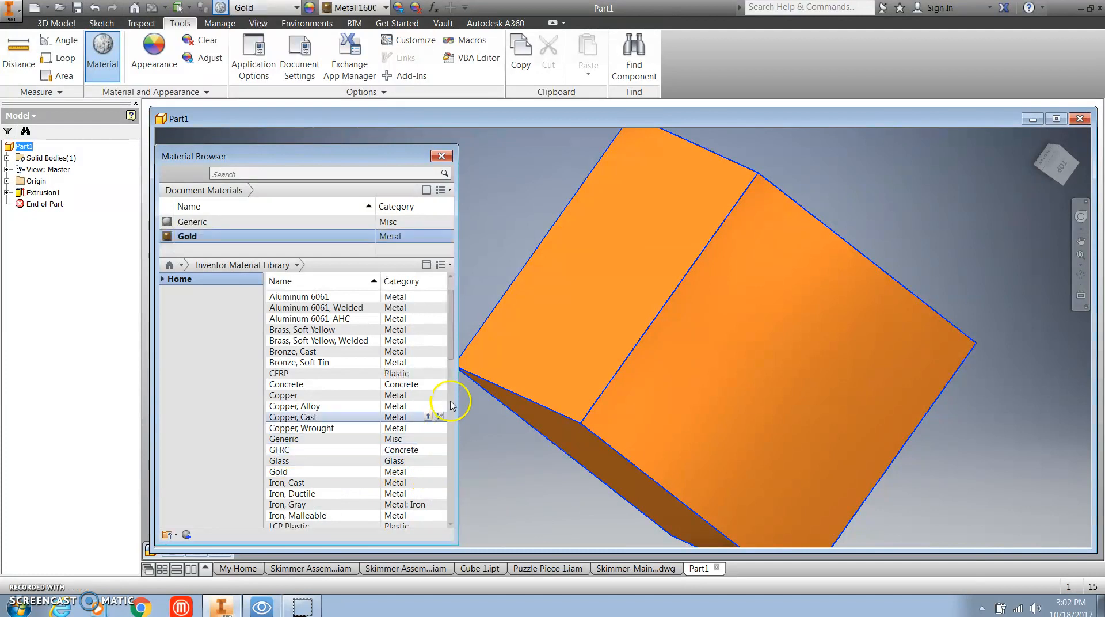
- Close the Material Browser, inspect the gold cube from several orientations, and restore the home view
click(441, 156)
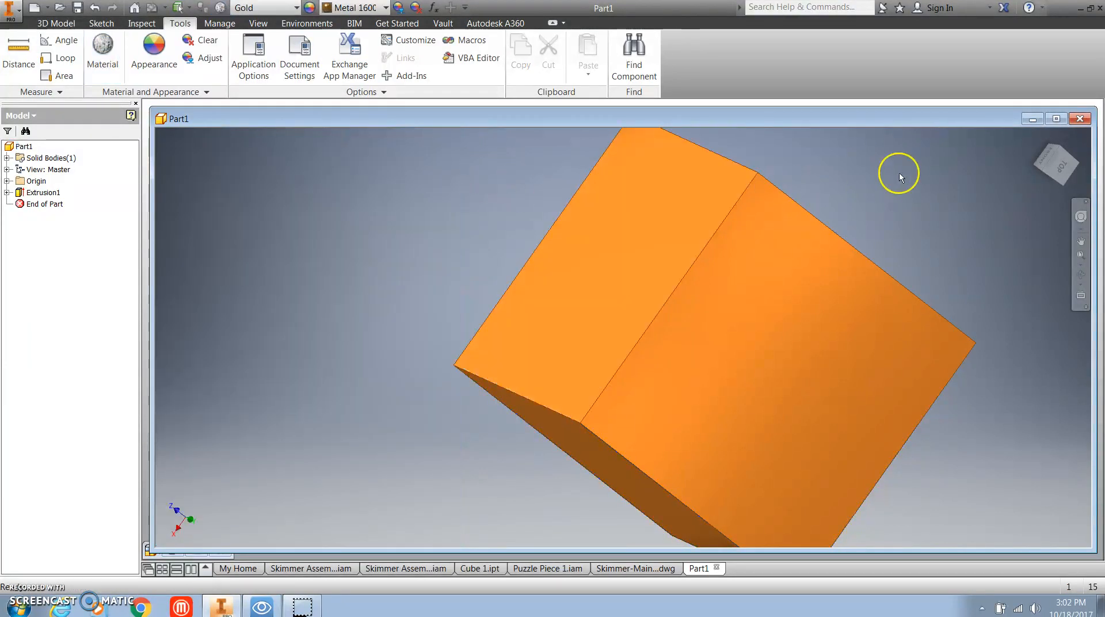
click(1056, 151)
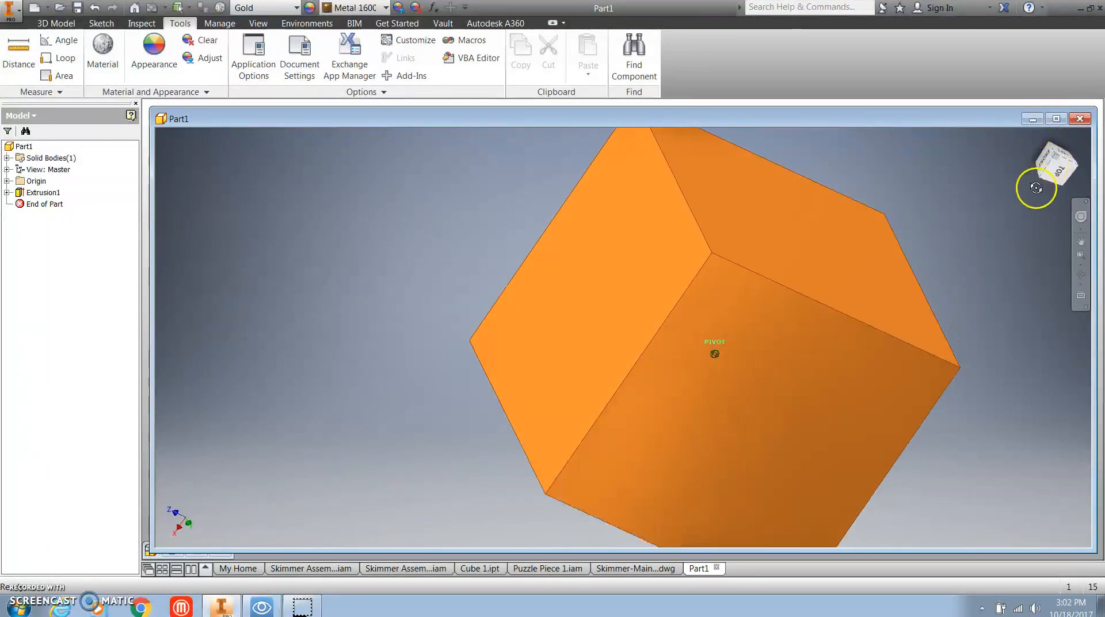
mouse_move(925, 263)
mouse_down()
mouse_move(709, 229)
mouse_move(634, 380)
mouse_move(831, 498)
mouse_move(781, 146)
mouse_up()
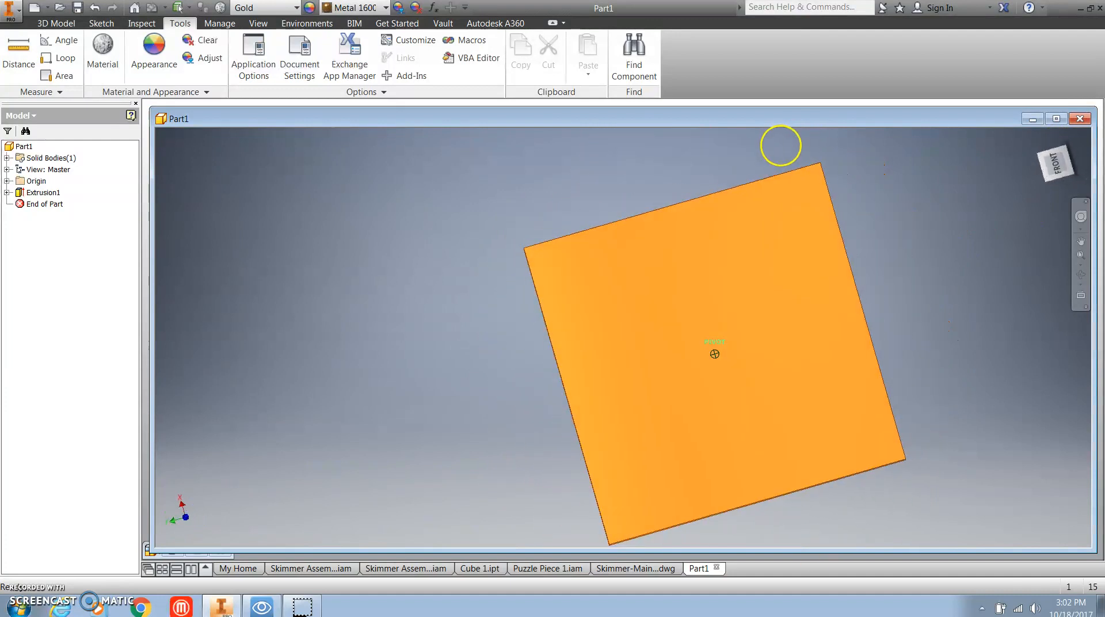
click(1057, 163)
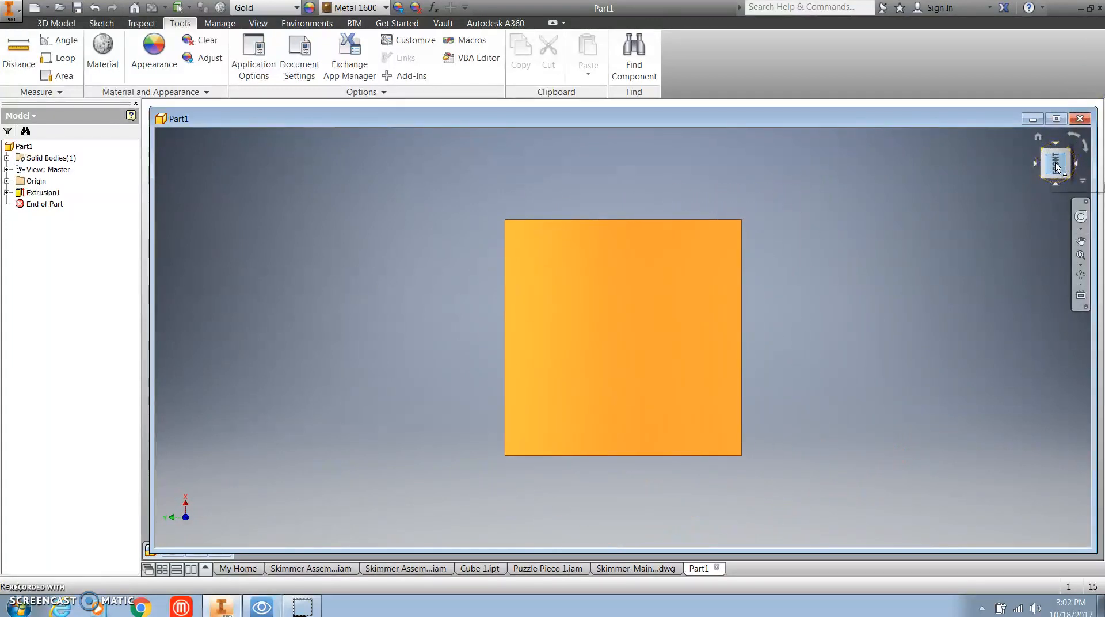
click(1087, 151)
click(1087, 151)
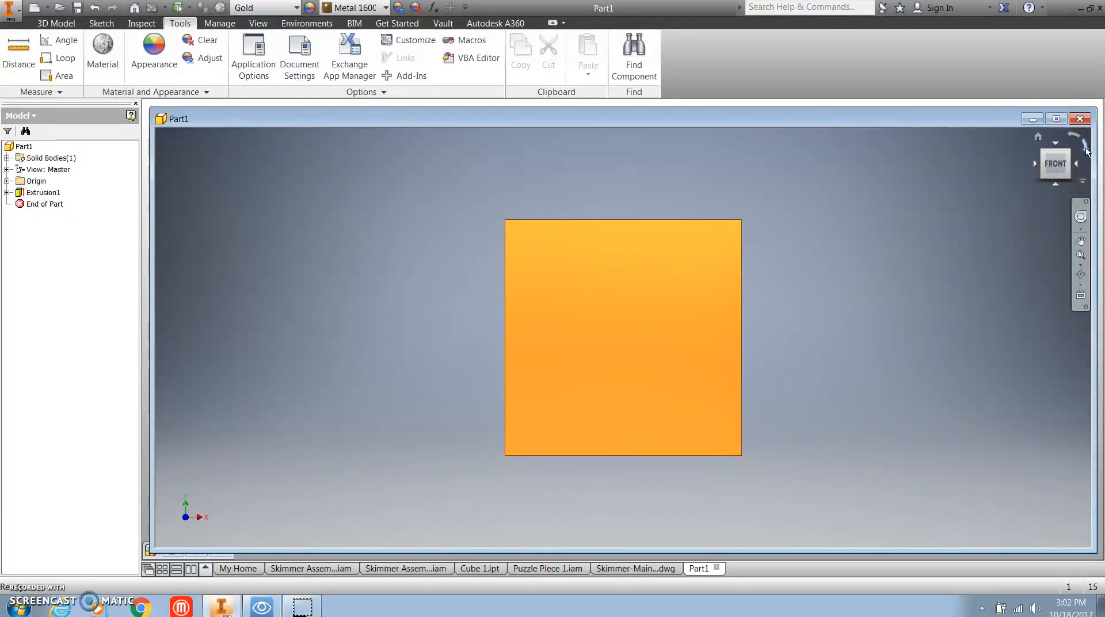
click(1087, 151)
click(1088, 151)
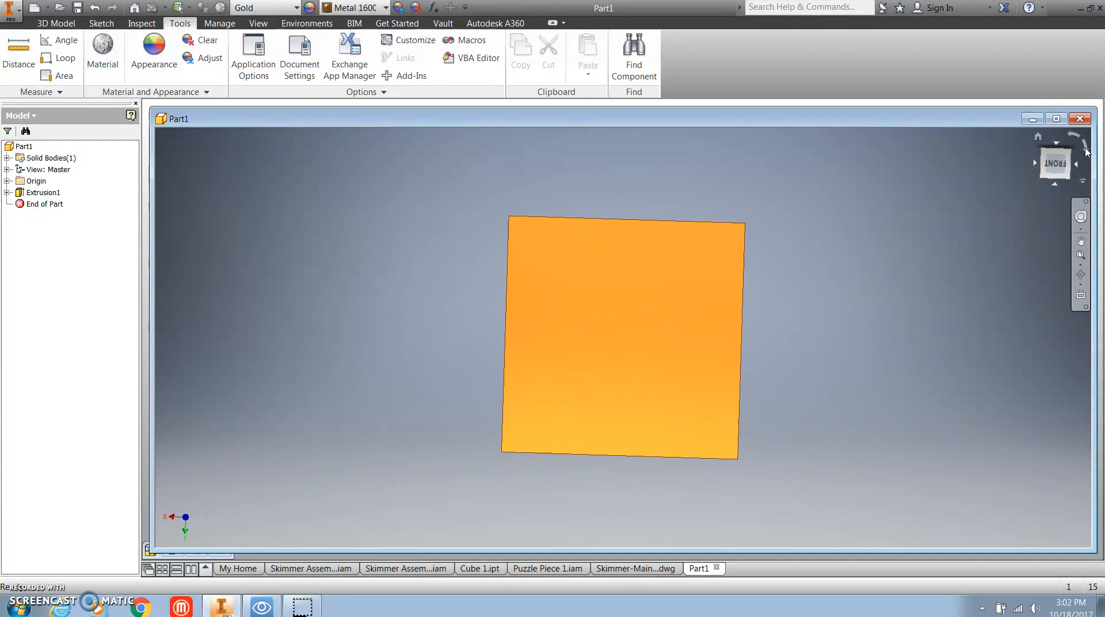
click(1070, 148)
click(1040, 139)
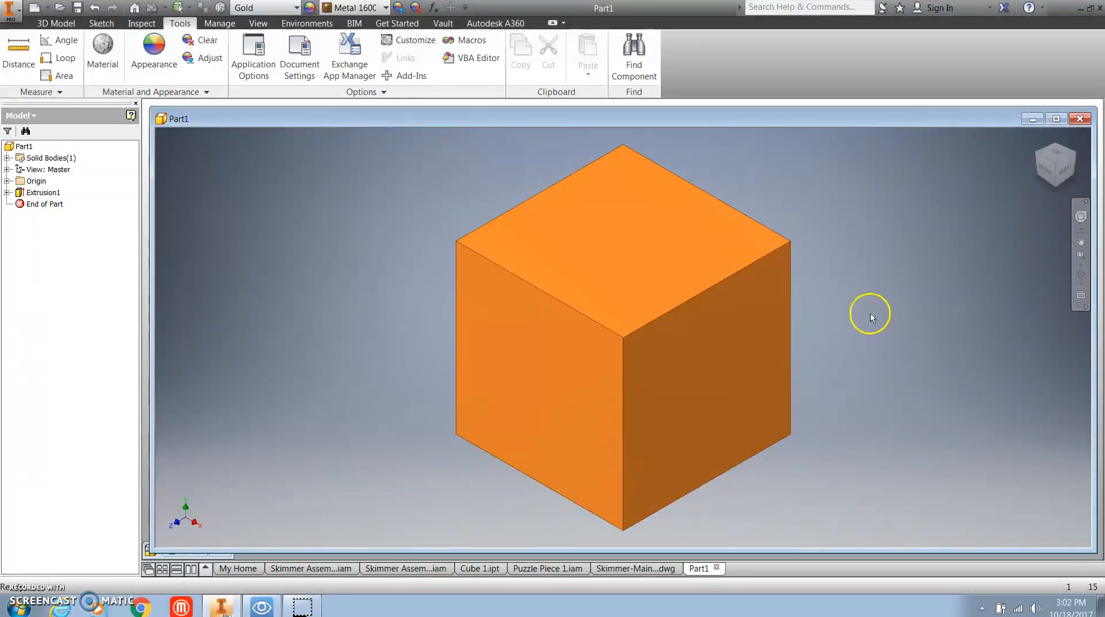
- Start a 2D sketch on the cube's front face and draw a circle 0.5 in in diameter on it
click(103, 24)
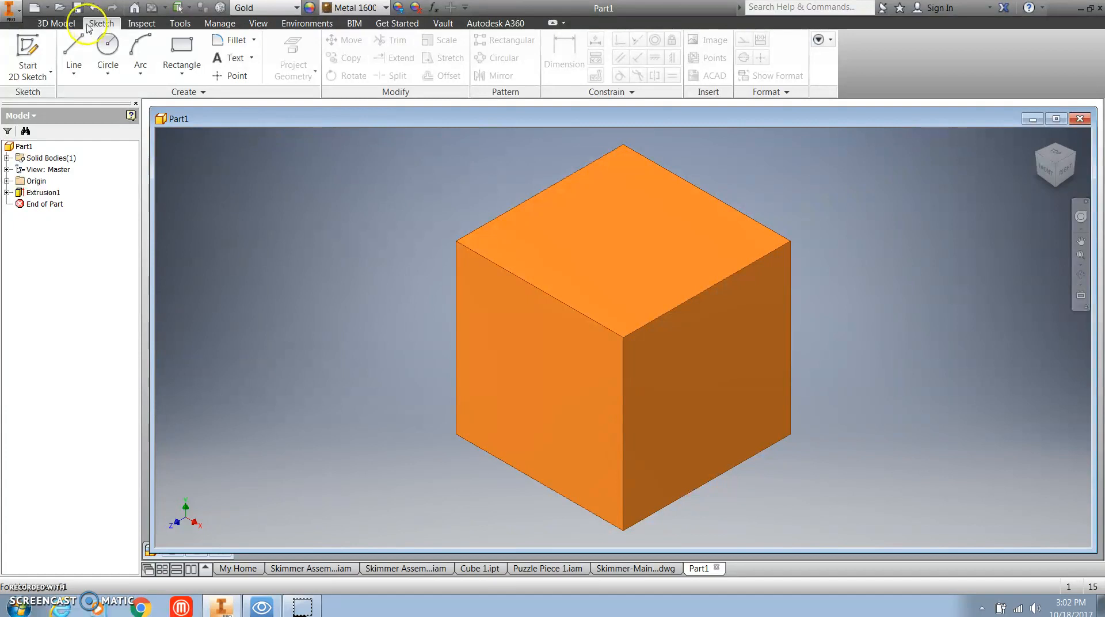
click(25, 55)
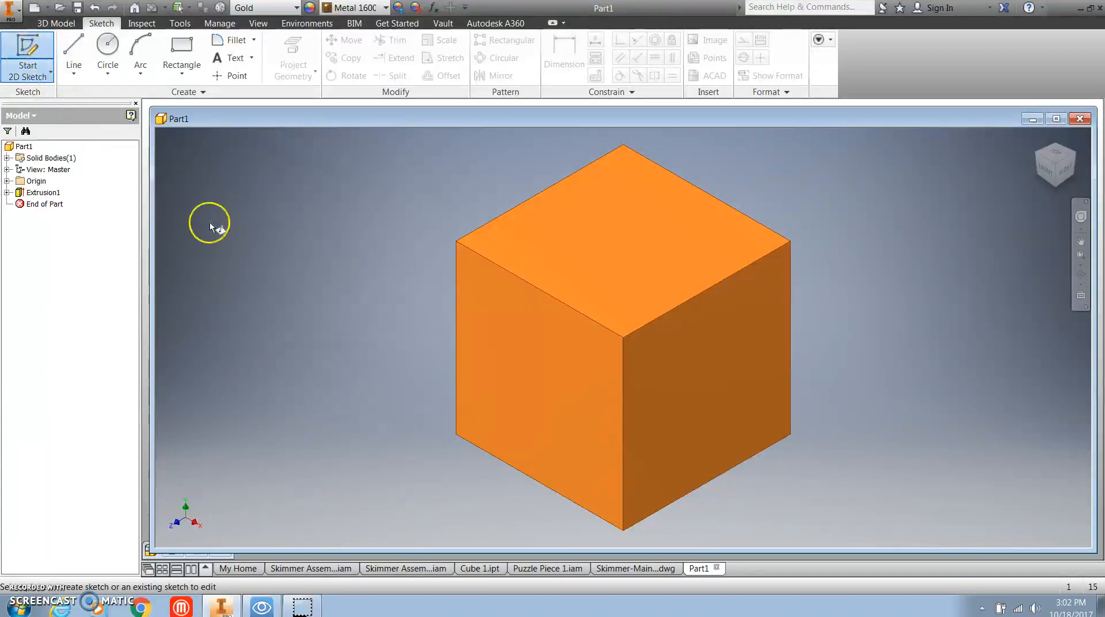
click(526, 377)
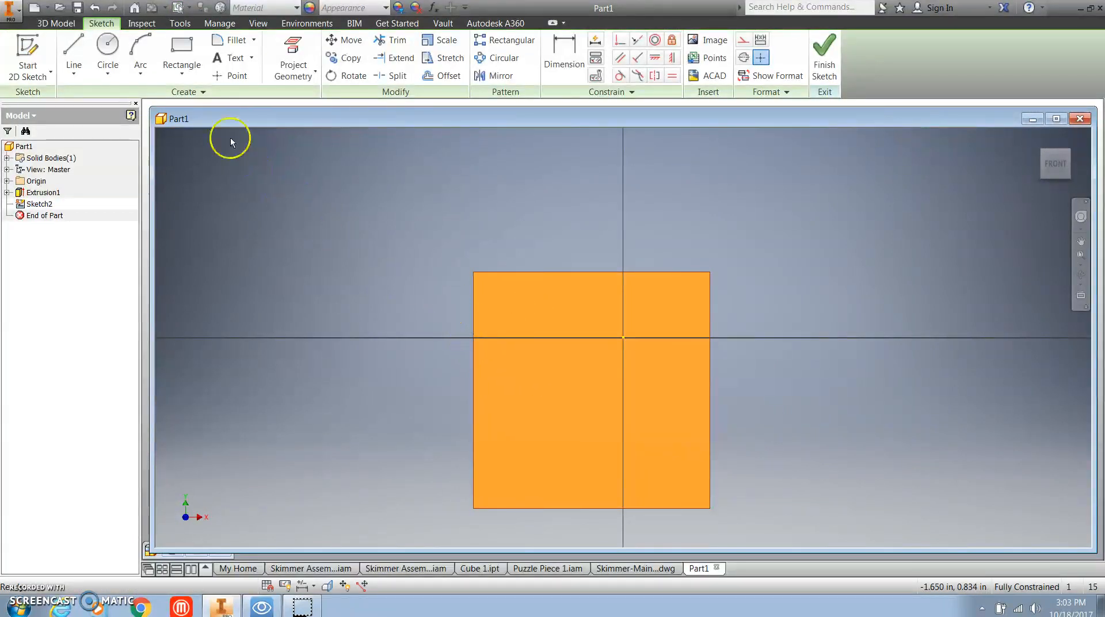
click(108, 50)
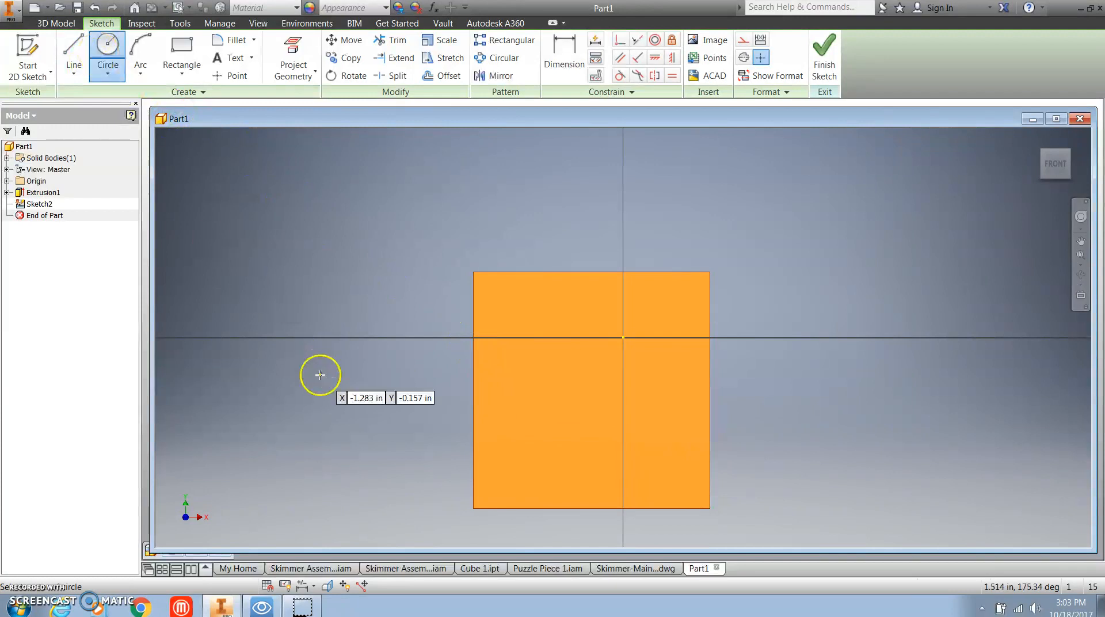
click(556, 377)
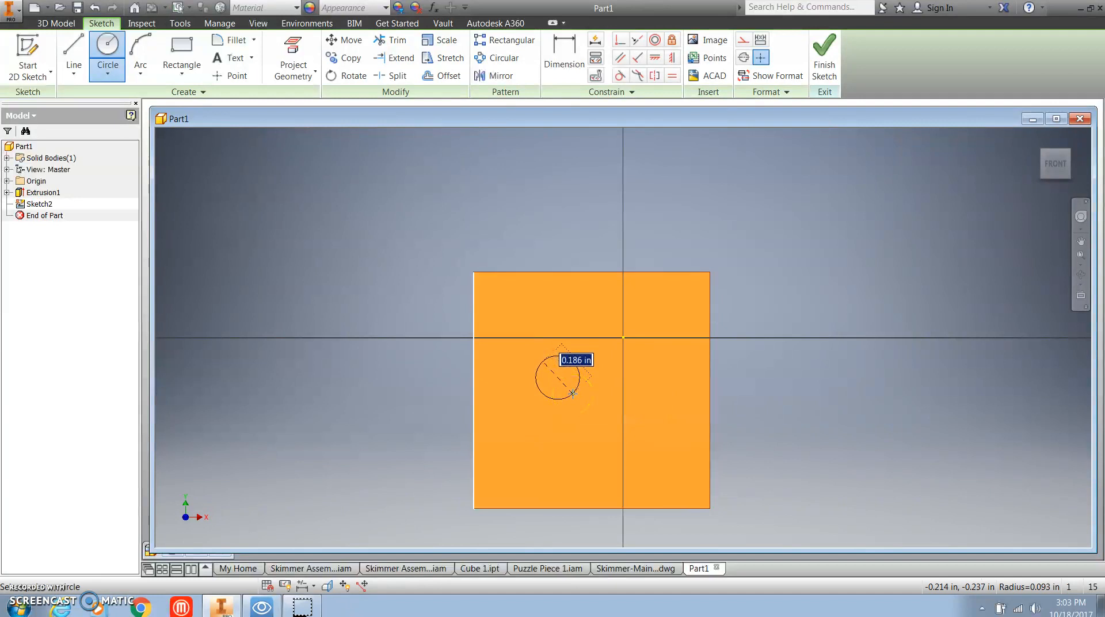
text(.5)
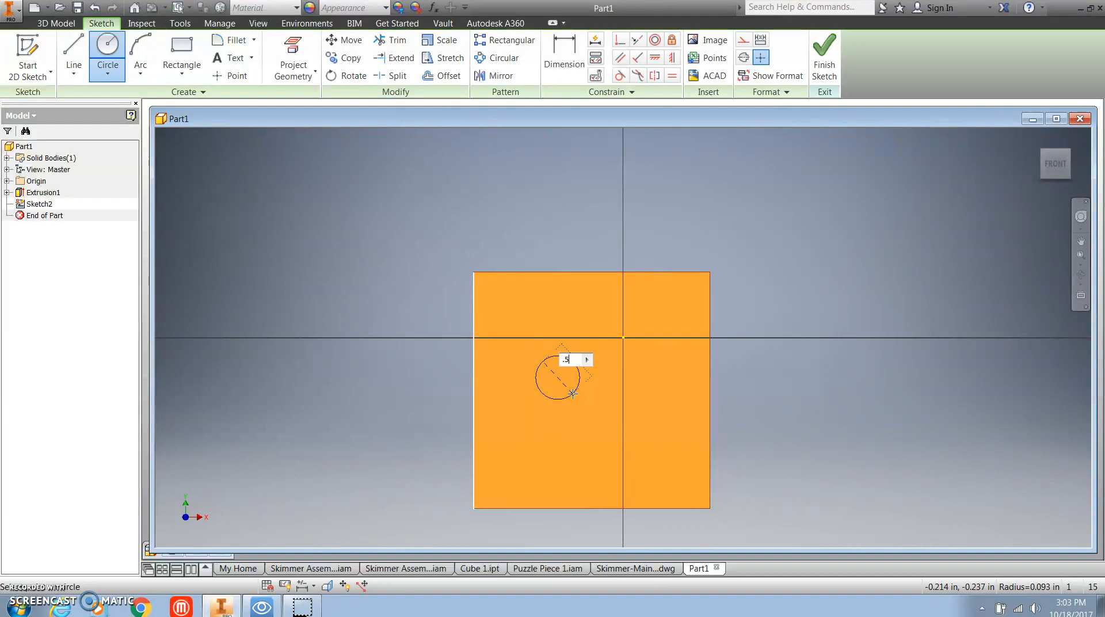
key(Return)
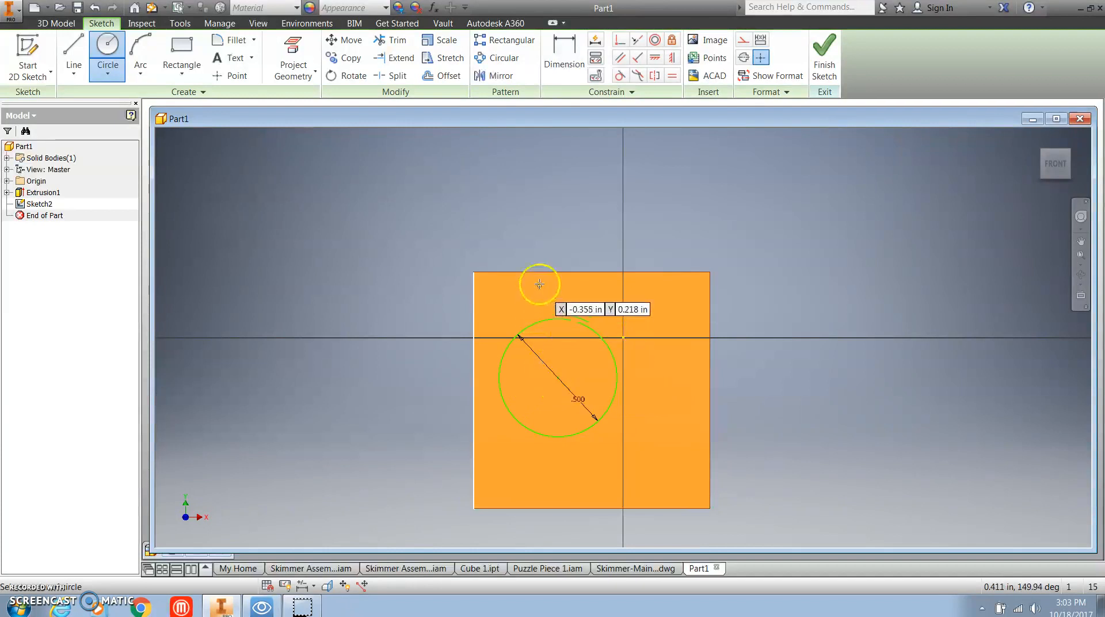
- Dimension the circle's center 0.5 in horizontally from the left edge of the cube's front face
click(567, 52)
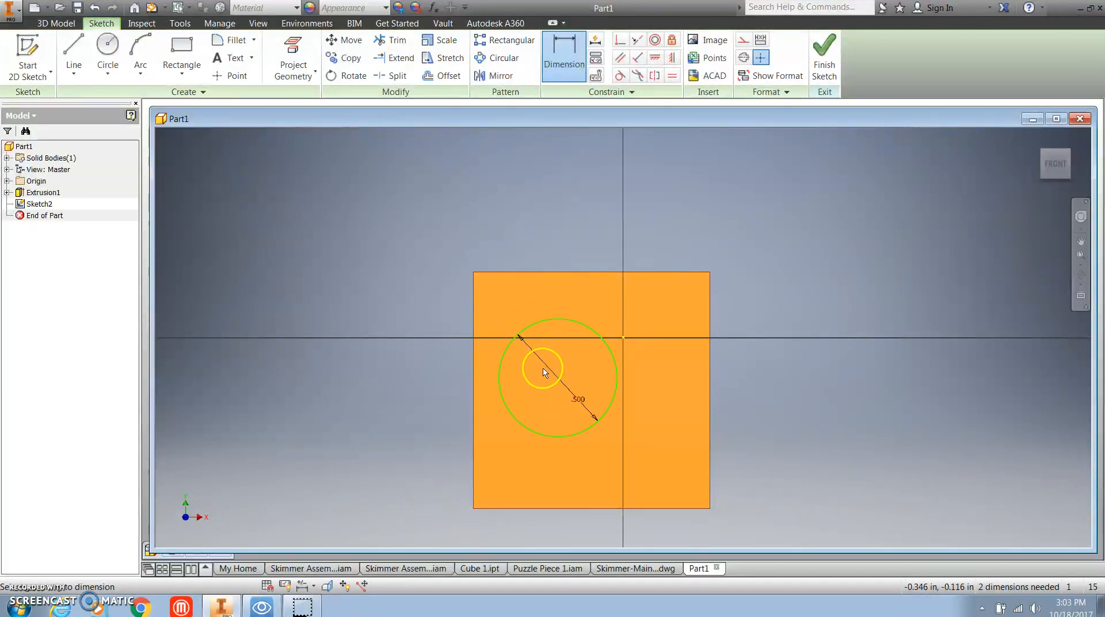
click(474, 392)
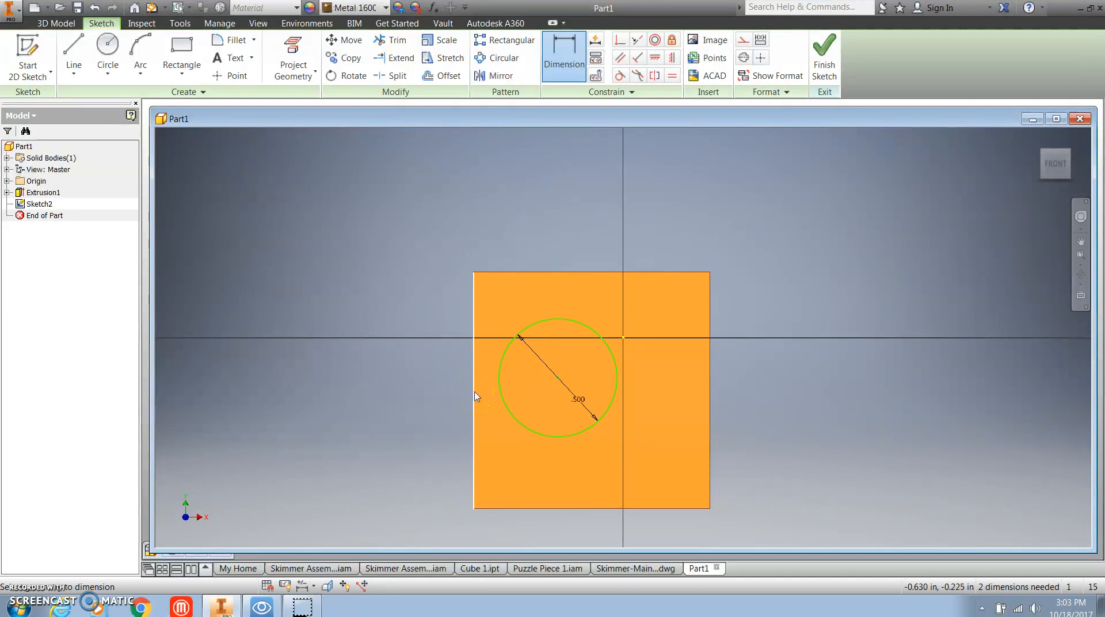
click(557, 379)
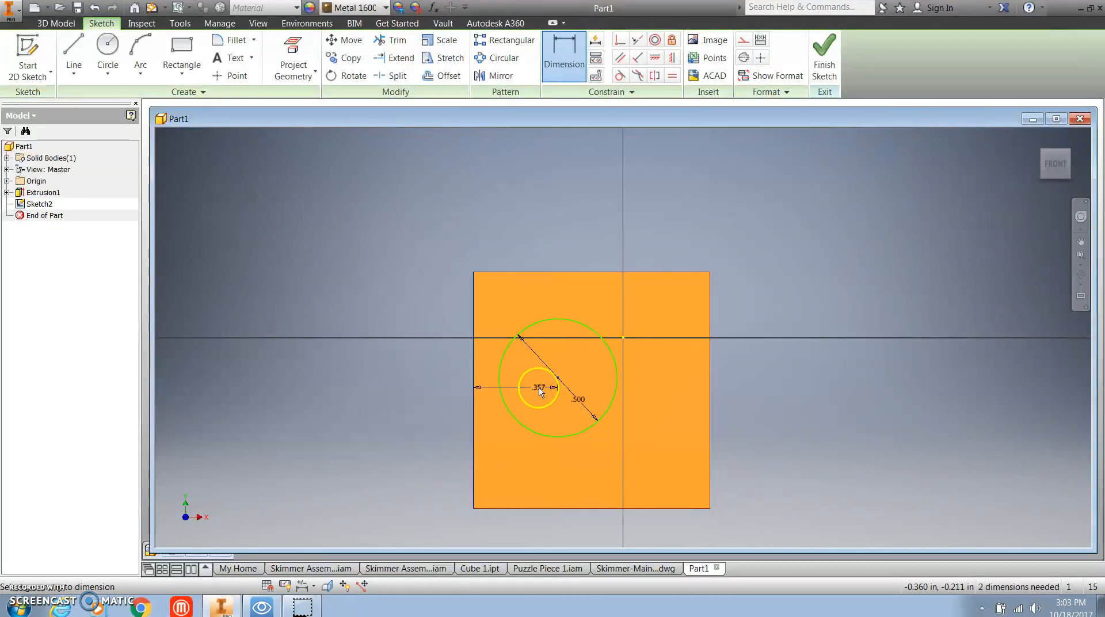
click(516, 244)
click(516, 244)
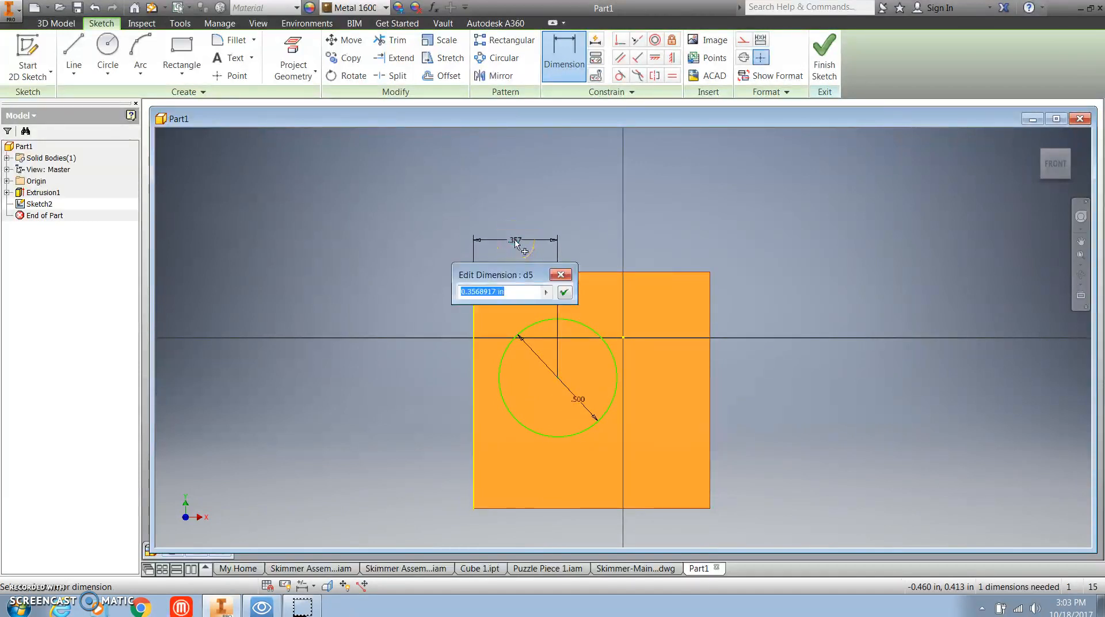
text(.5)
key(Return)
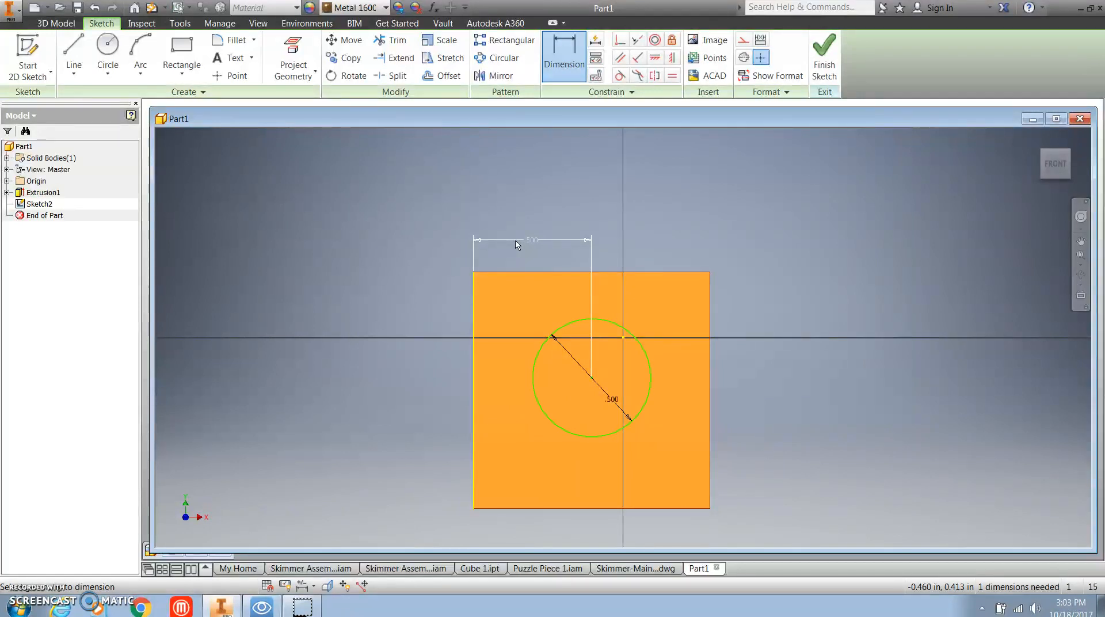
- Dimension the circle's center 0.5 in vertically from the face's top edge and finish the sketch
click(516, 247)
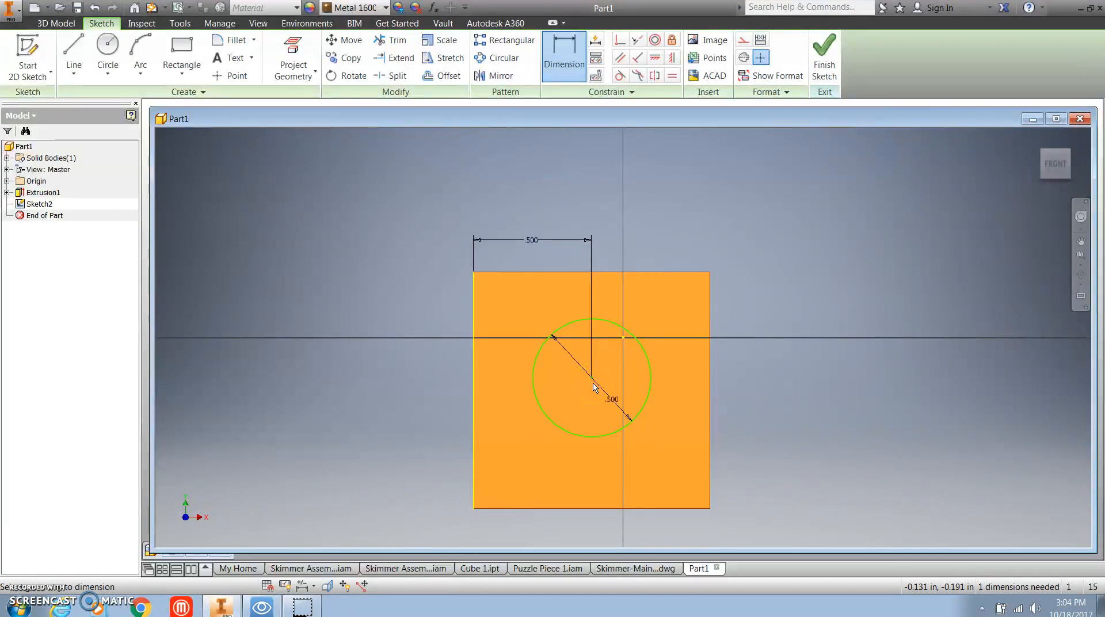
click(621, 274)
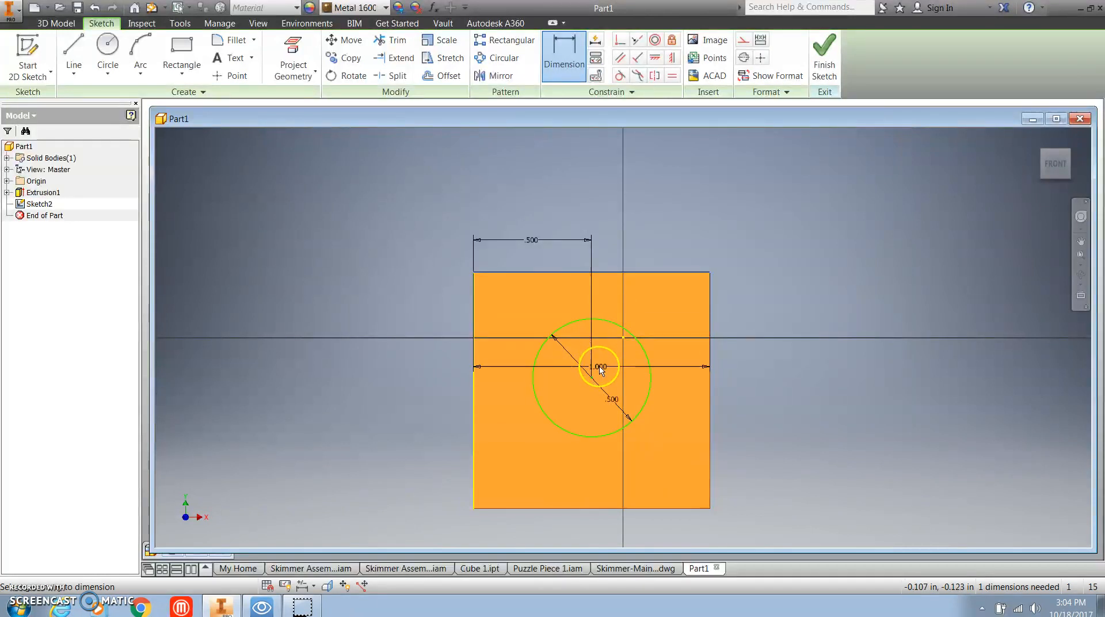
click(592, 378)
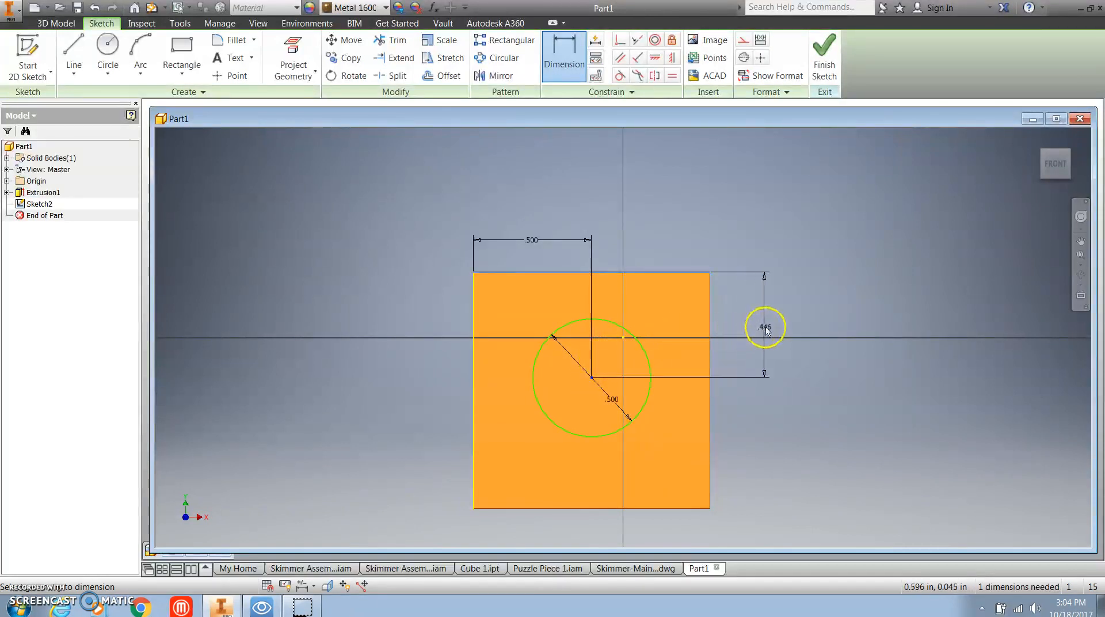
click(770, 326)
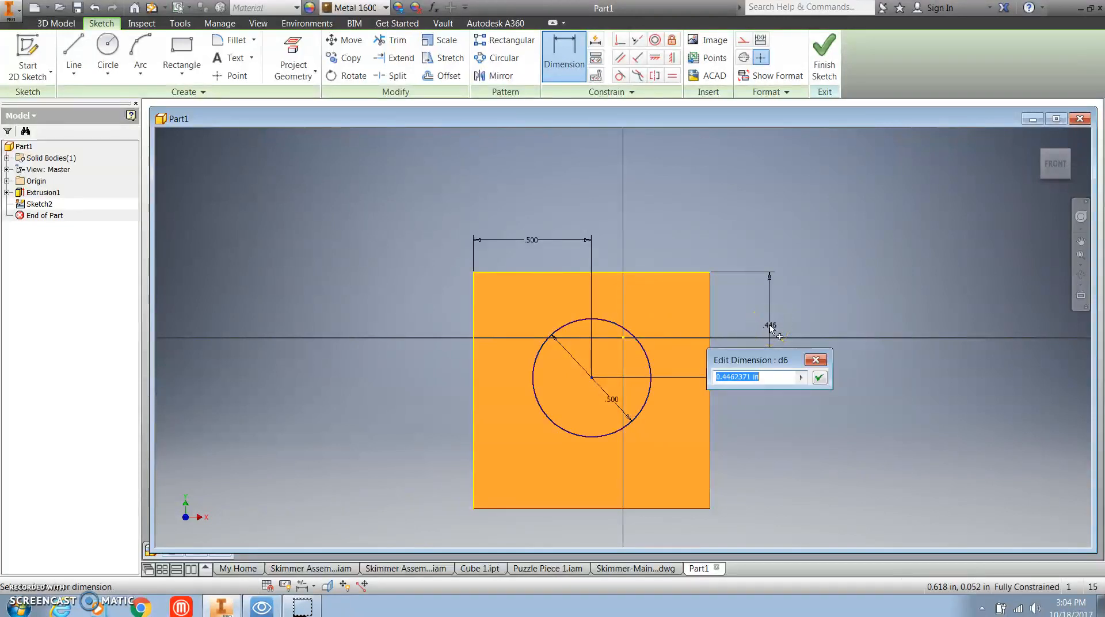
key(Return)
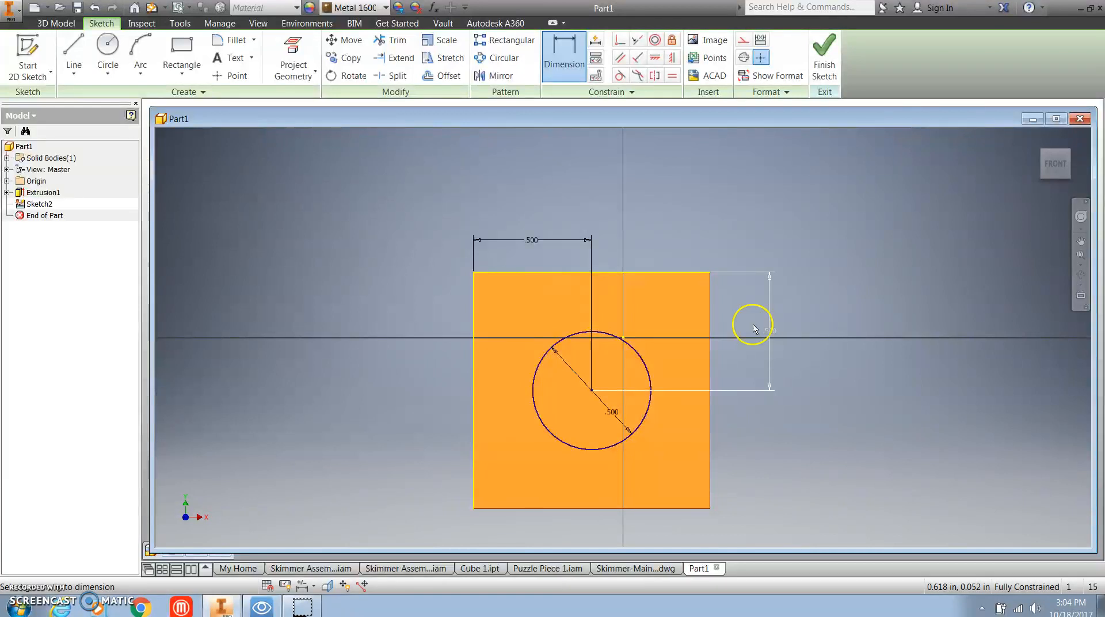
click(631, 429)
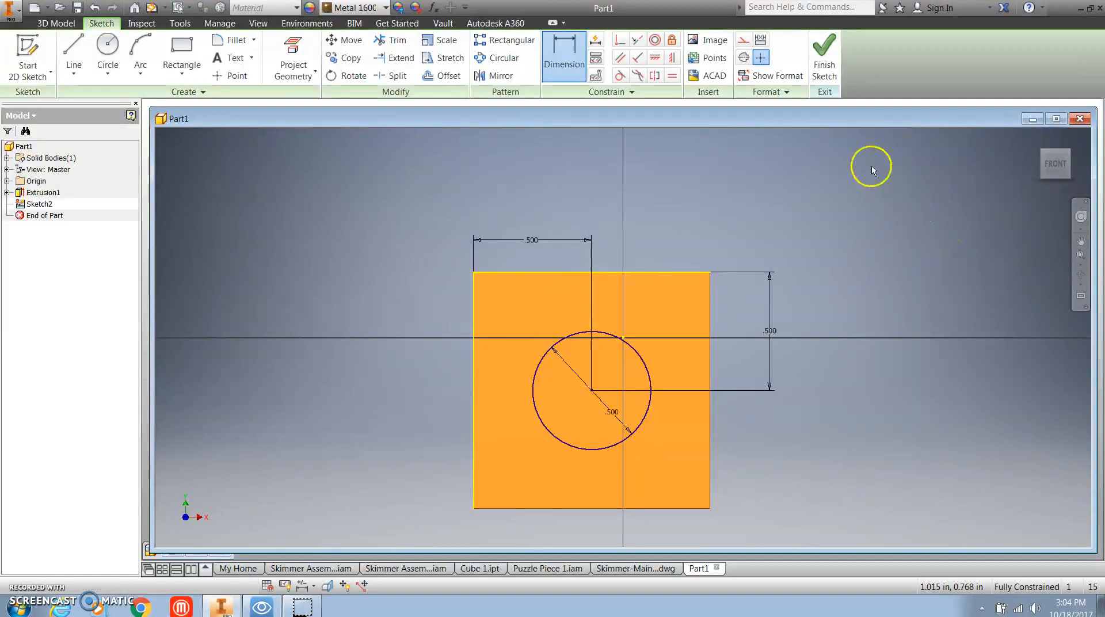
click(823, 62)
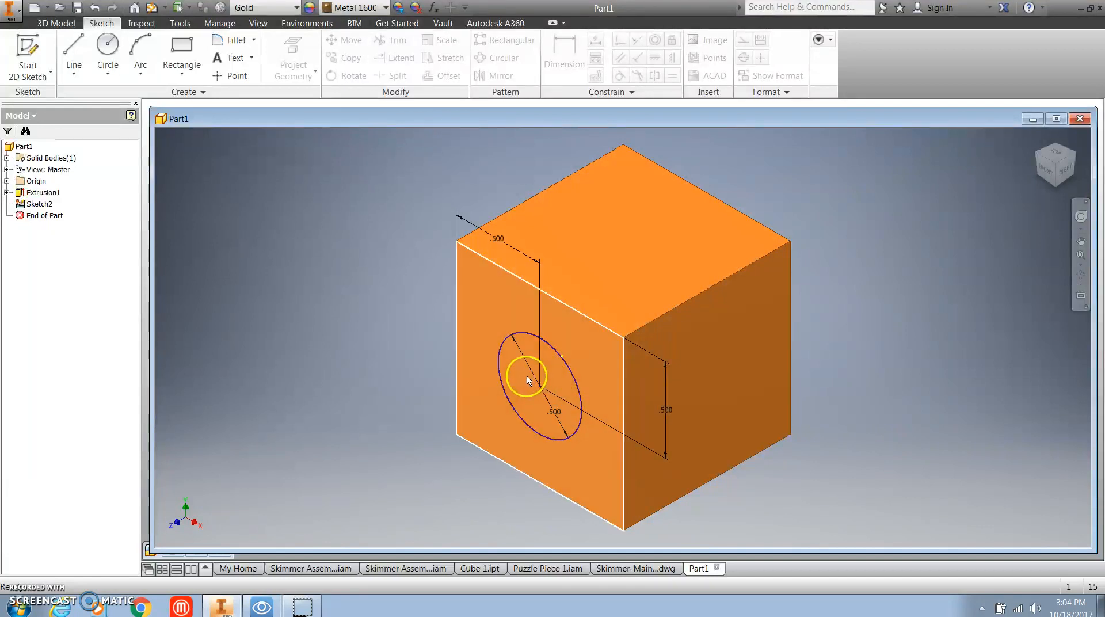
- Examine the editing options of the cube's front face and its extrusion settings, and cancel the extrusion edit
click(528, 313)
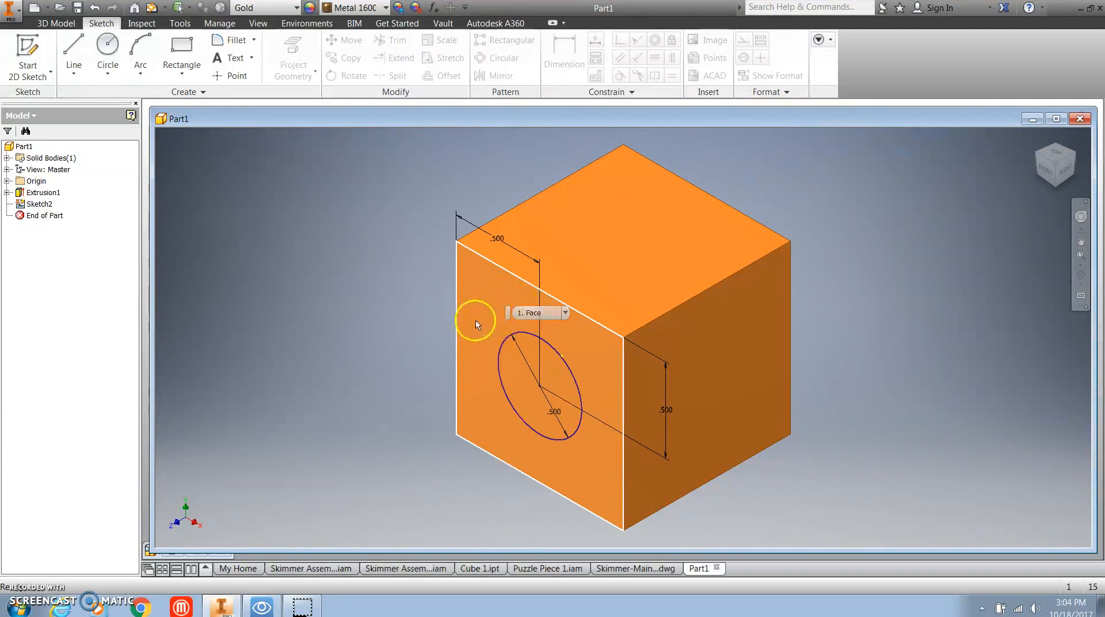
click(494, 310)
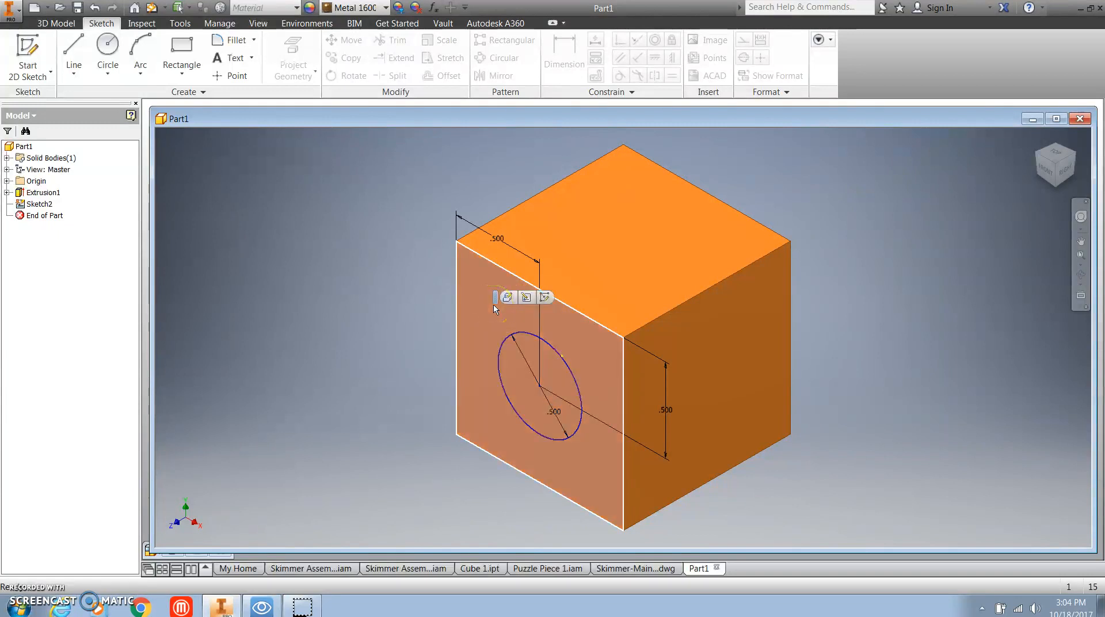
click(507, 298)
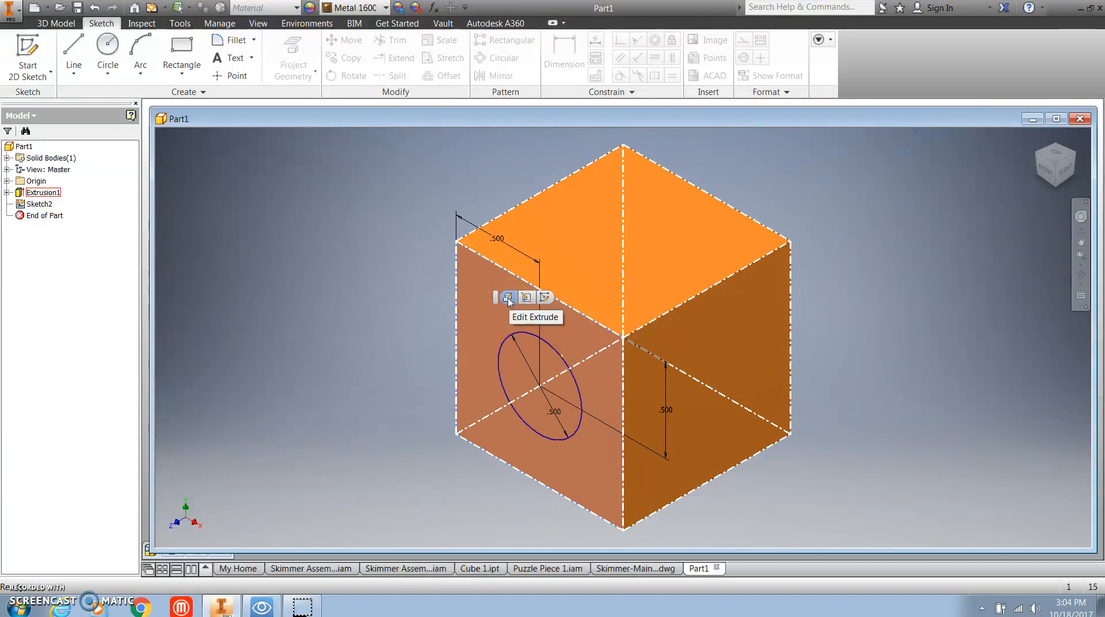
click(524, 304)
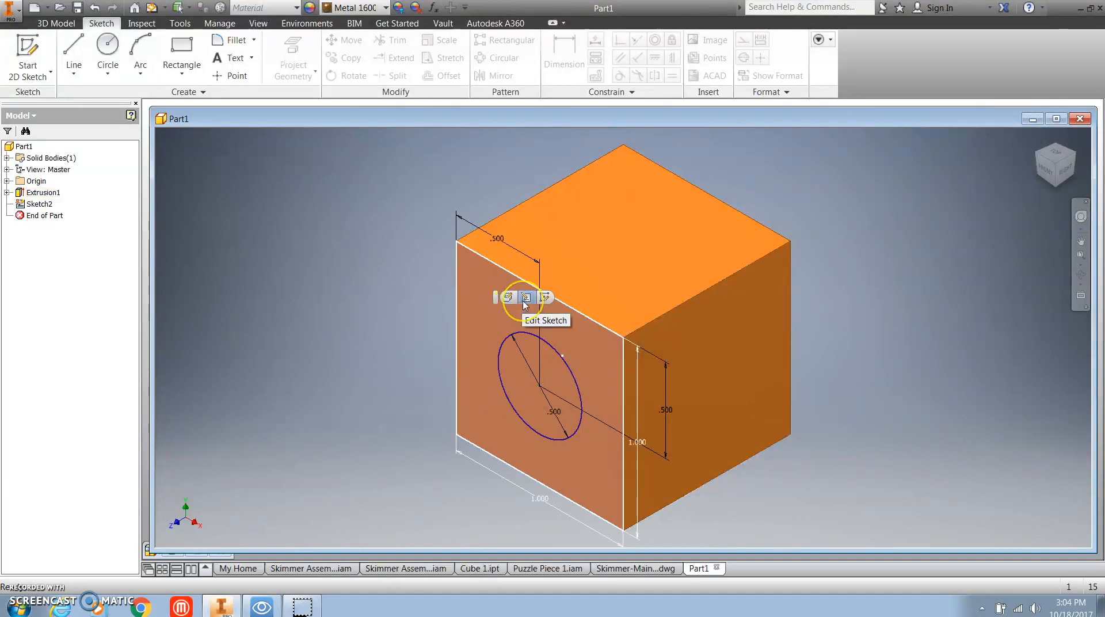
click(544, 298)
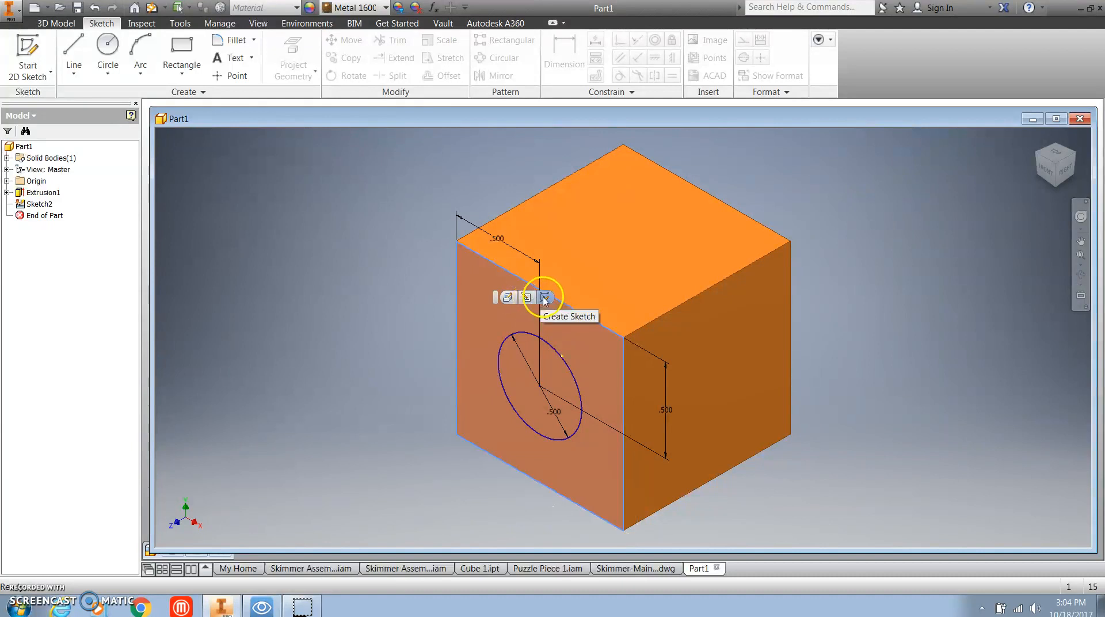
click(505, 299)
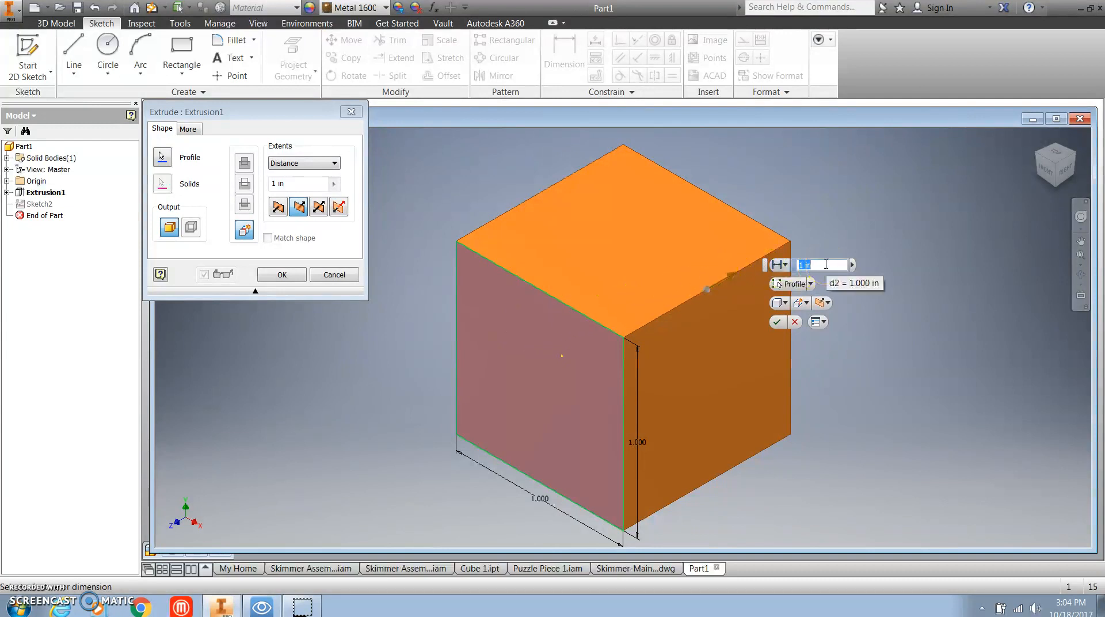
click(696, 296)
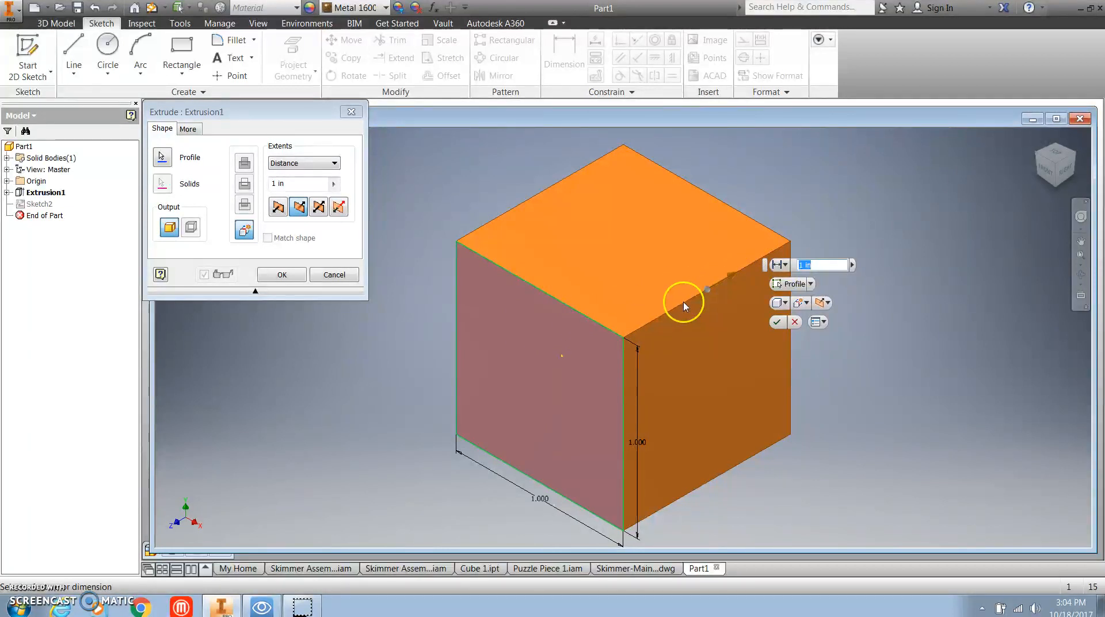
click(816, 265)
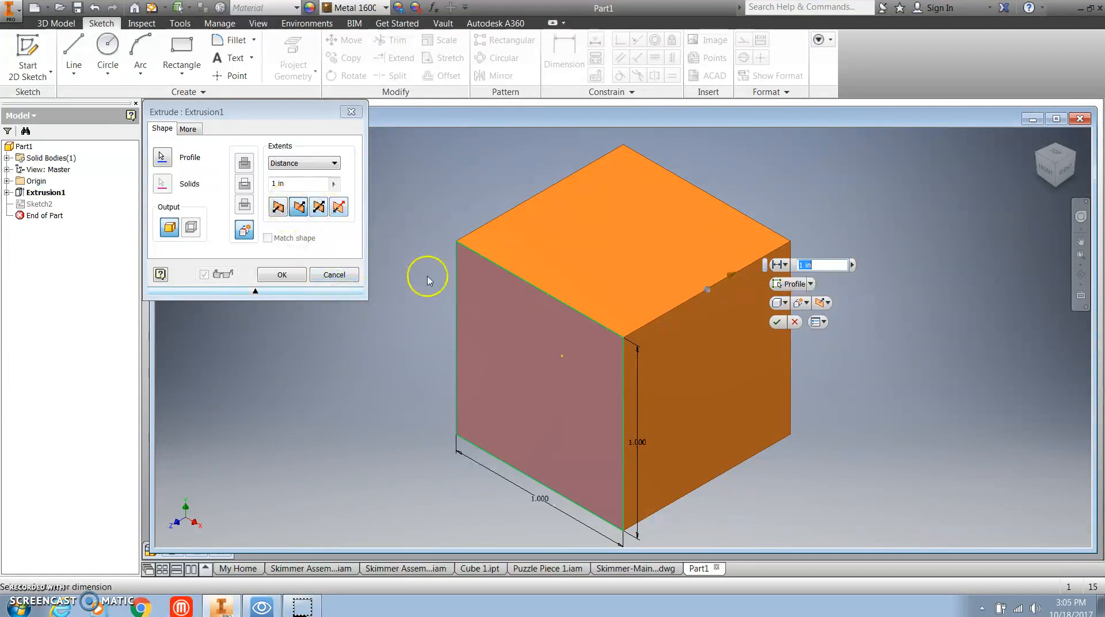
click(332, 275)
- Extrude the circle on the front face as a cut in Direction 2 with its extent set to To Next
click(525, 381)
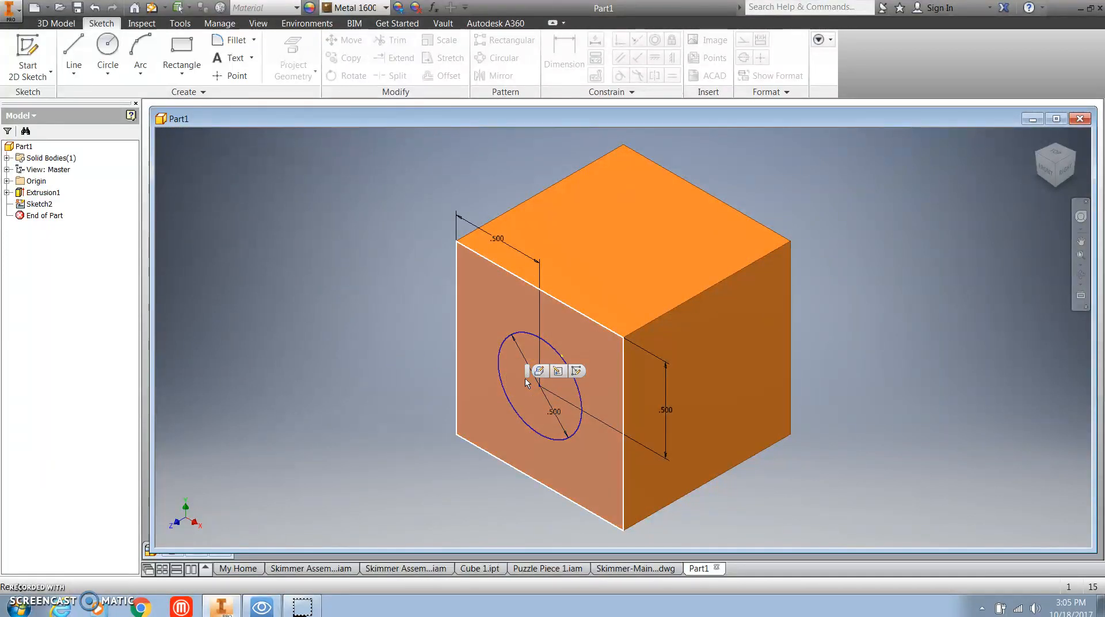
click(507, 340)
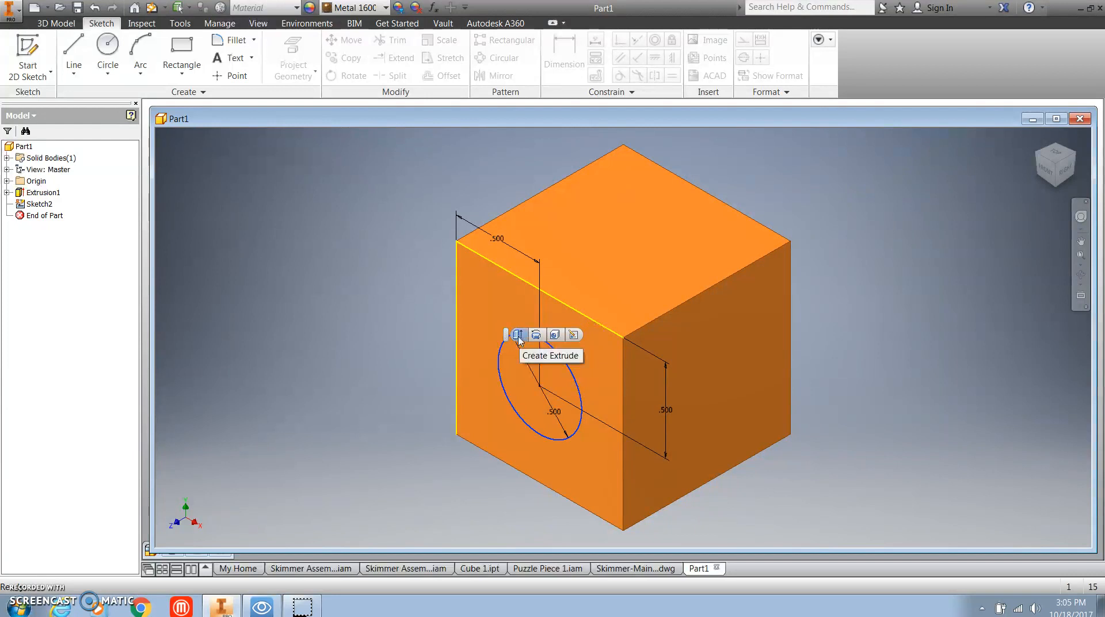
click(518, 335)
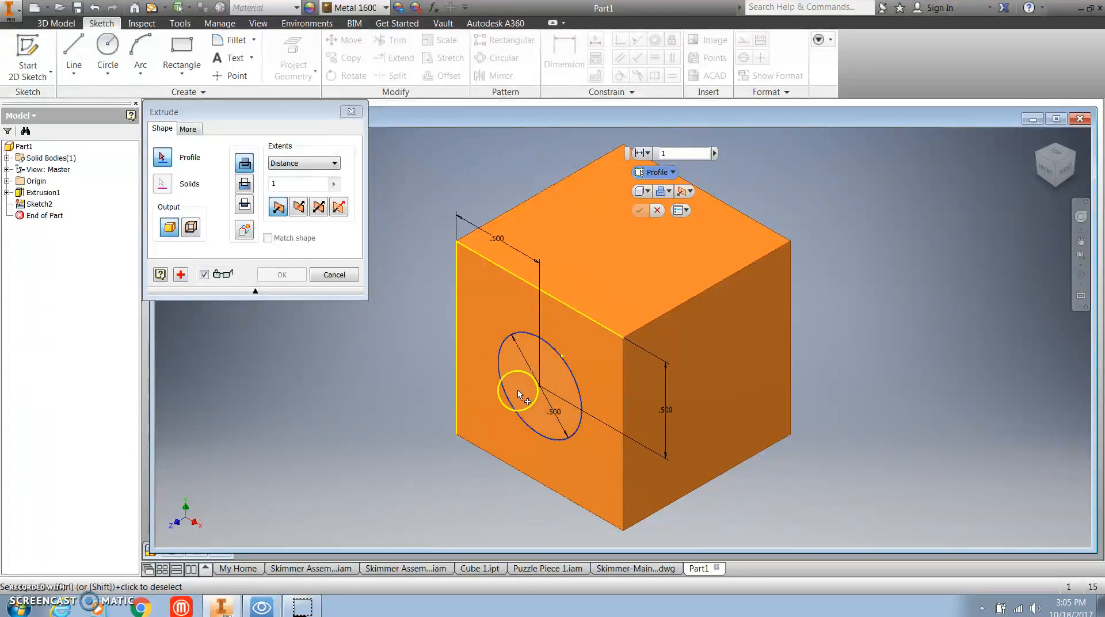
click(518, 352)
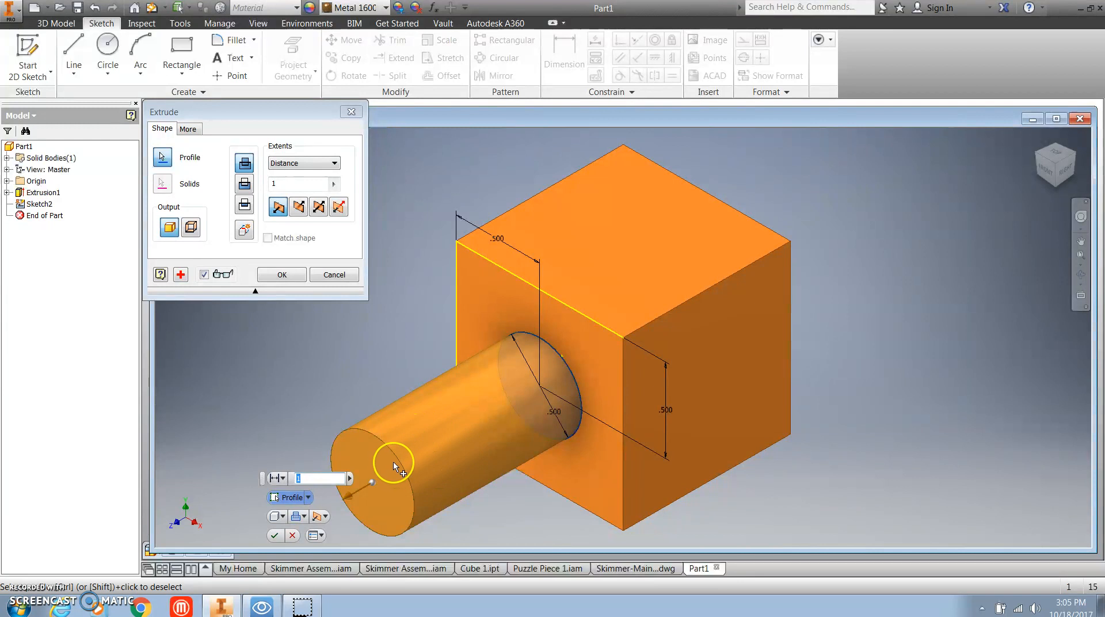
click(298, 209)
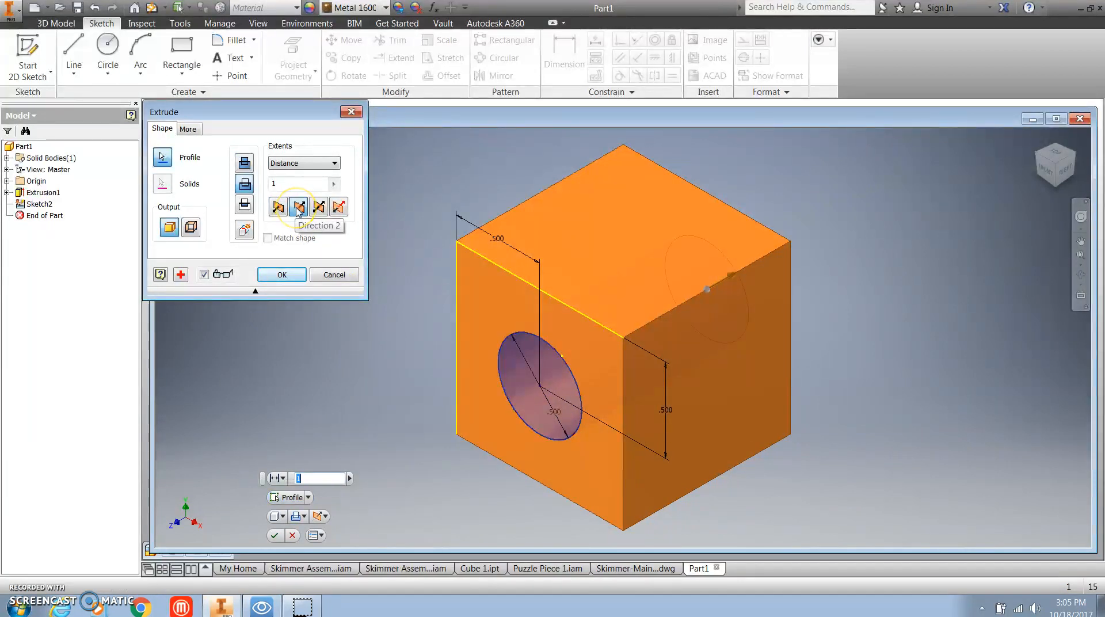
click(311, 163)
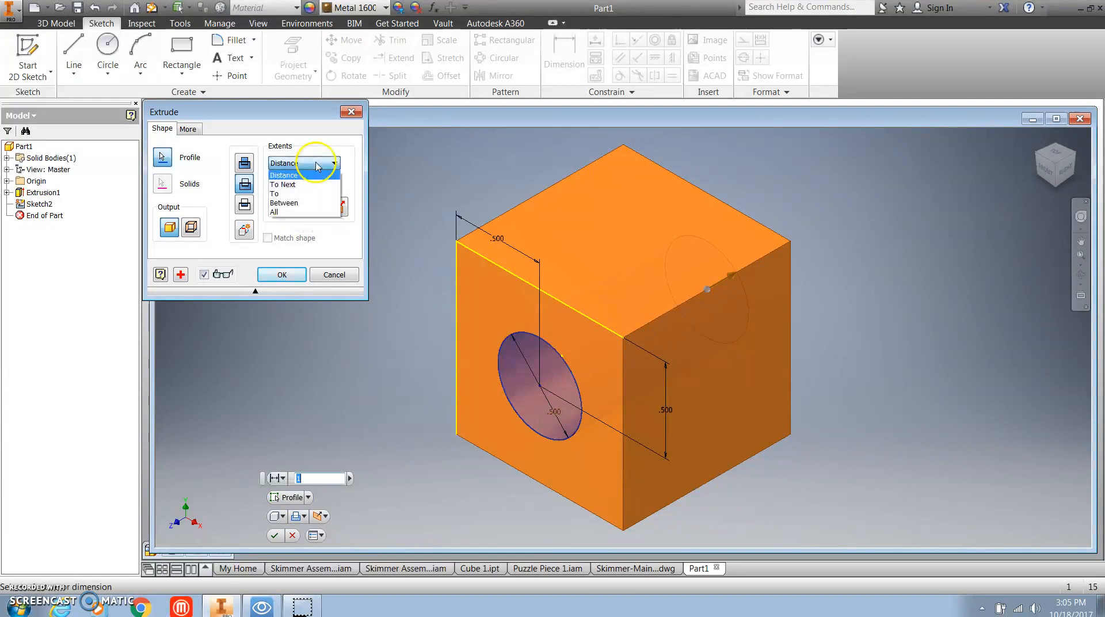
click(294, 185)
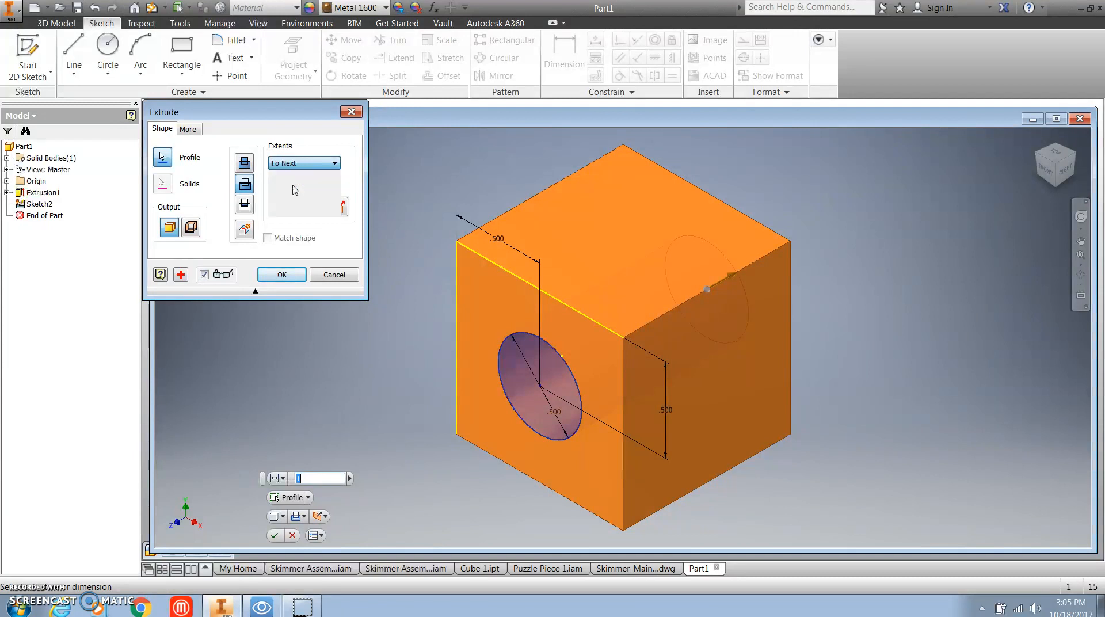
click(283, 274)
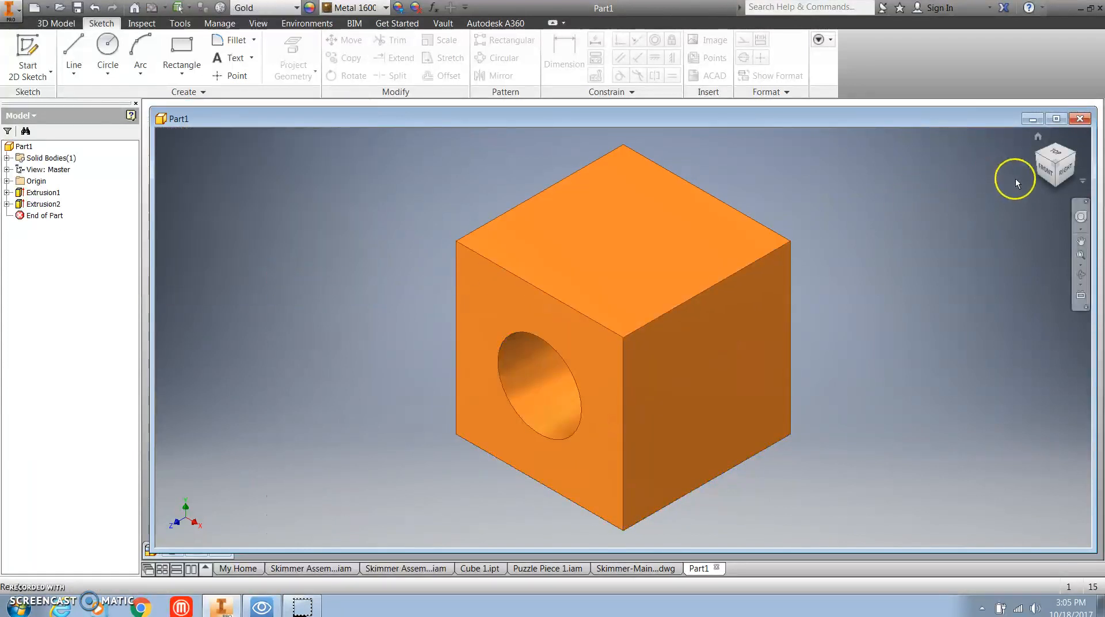
- Start a 2D sketch on the cube's left face, draw a 0.25 by 0.25 in square in its upper-left area, and finish the sketch
mouse_move(1056, 163)
mouse_down()
mouse_move(944, 271)
mouse_move(844, 316)
mouse_move(792, 271)
mouse_move(676, 343)
mouse_move(655, 409)
mouse_move(587, 479)
mouse_move(585, 425)
mouse_move(675, 355)
mouse_move(659, 314)
mouse_move(718, 274)
mouse_move(819, 294)
mouse_move(861, 361)
mouse_move(821, 506)
mouse_move(810, 141)
mouse_move(700, 162)
mouse_move(668, 158)
mouse_move(658, 173)
mouse_move(683, 140)
mouse_move(696, 491)
mouse_move(826, 419)
mouse_move(975, 460)
mouse_move(996, 434)
mouse_up()
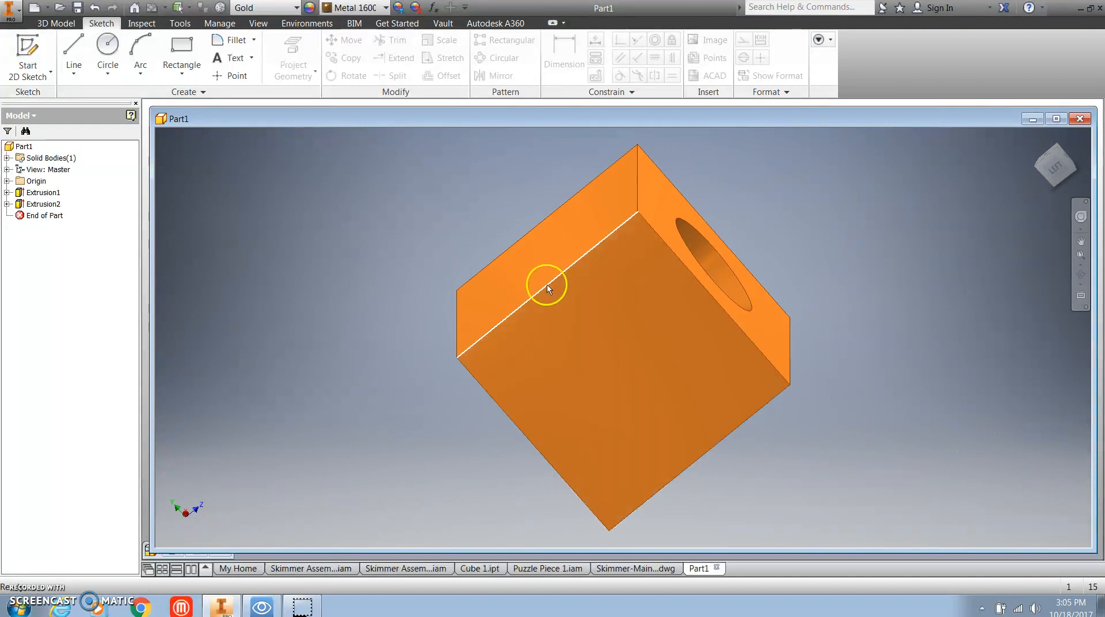
click(50, 70)
click(624, 361)
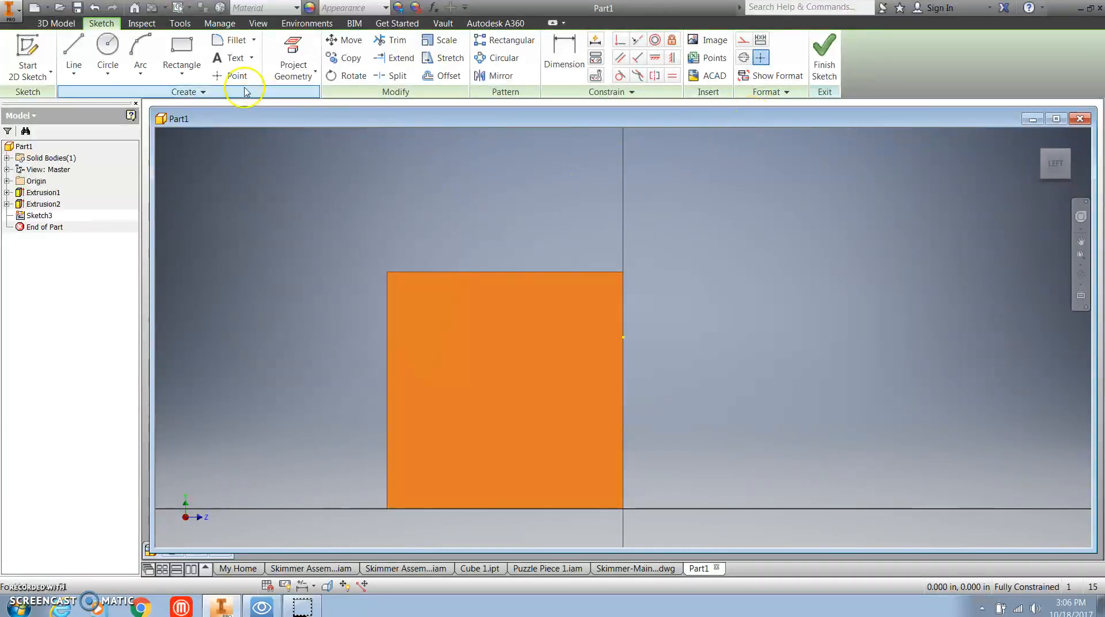
click(180, 48)
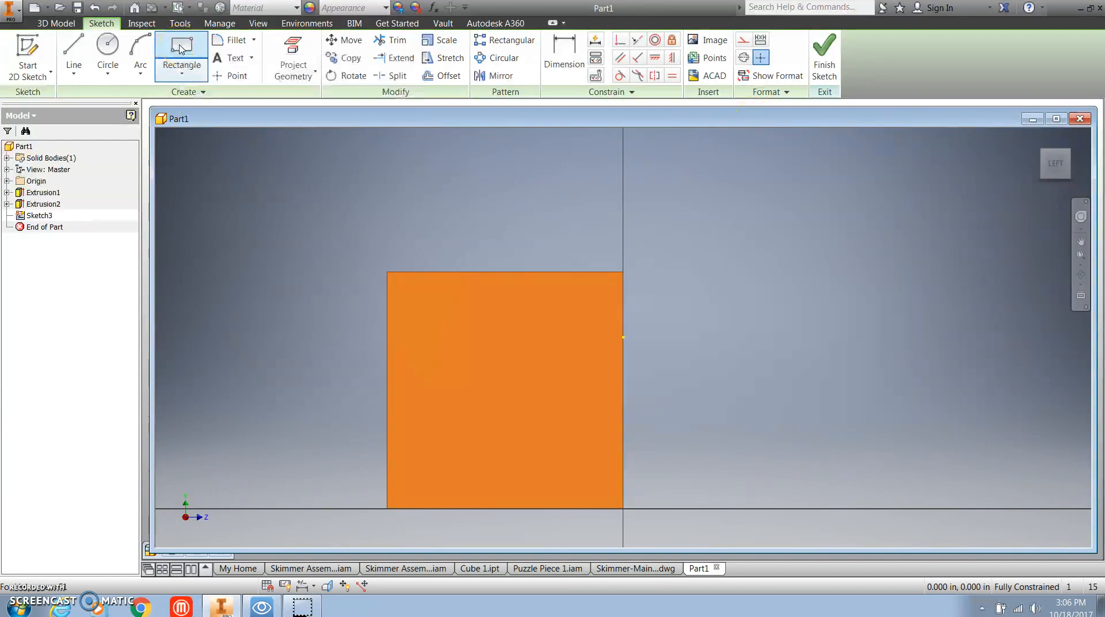
click(458, 313)
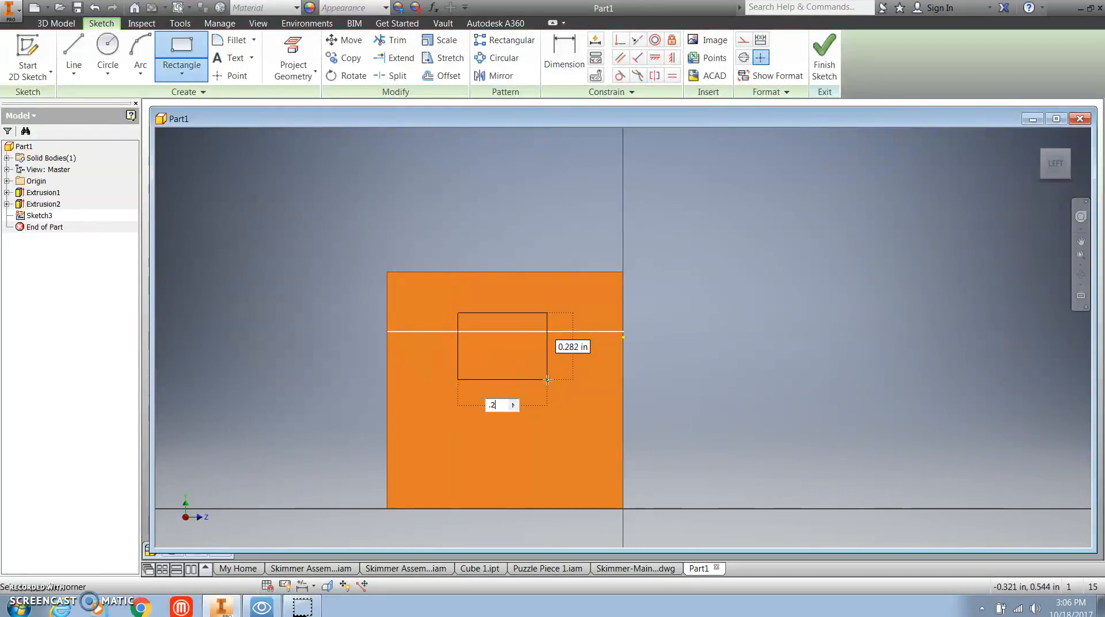
key(Tab)
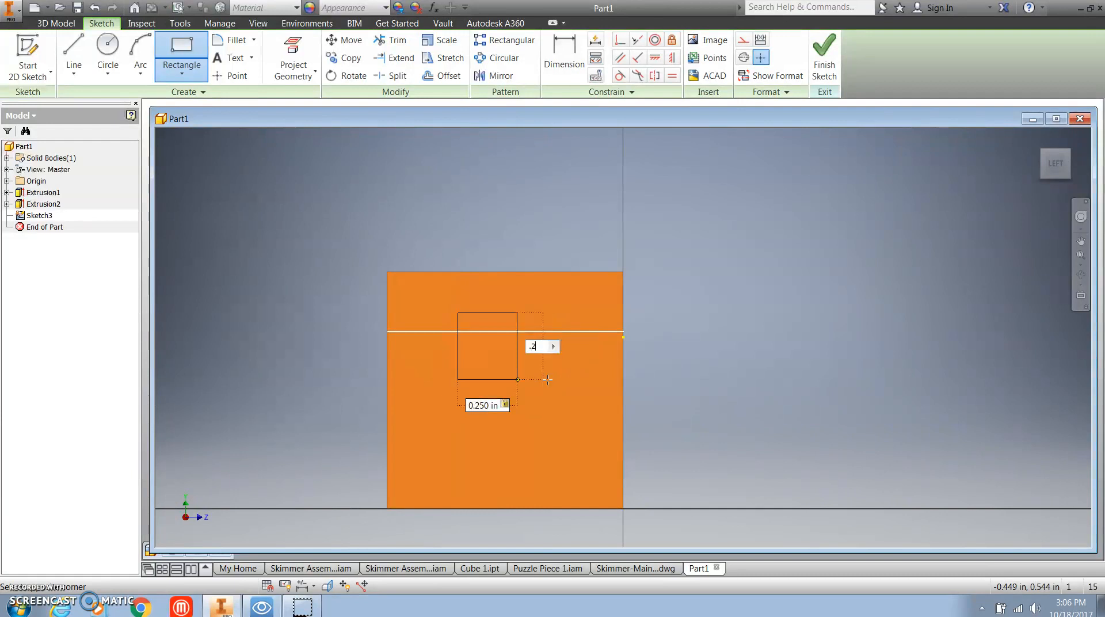
key(Return)
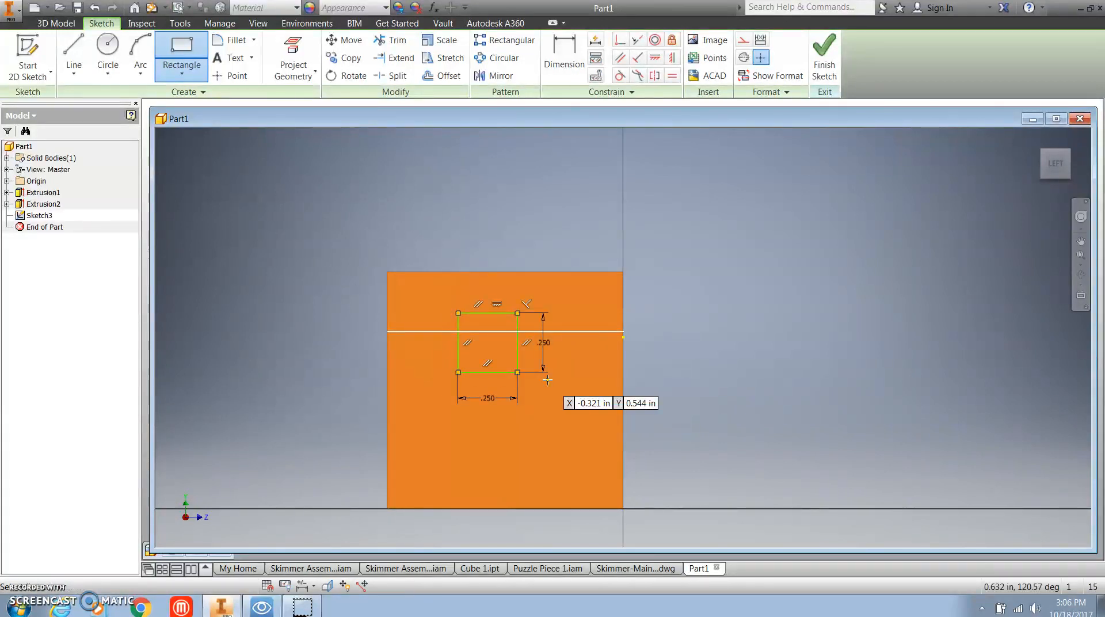
click(827, 63)
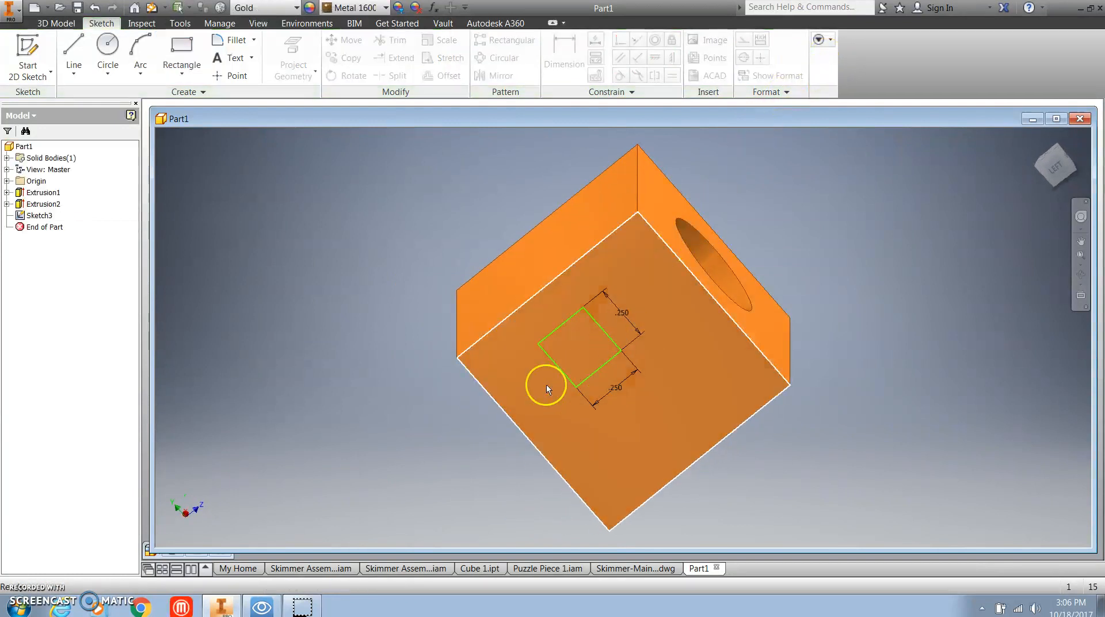
click(569, 347)
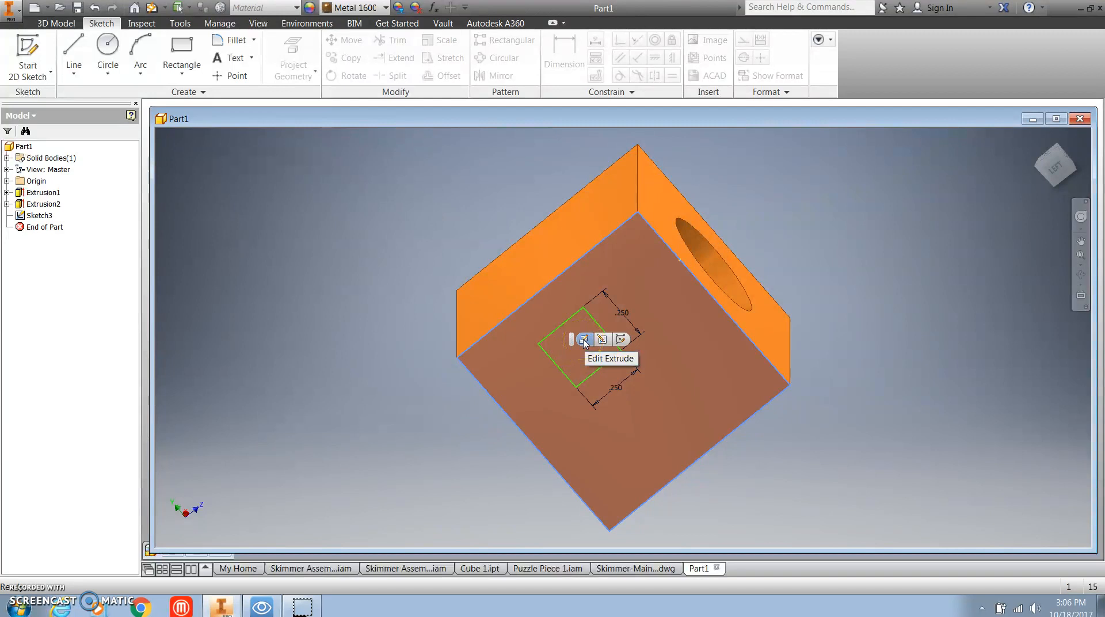
click(583, 340)
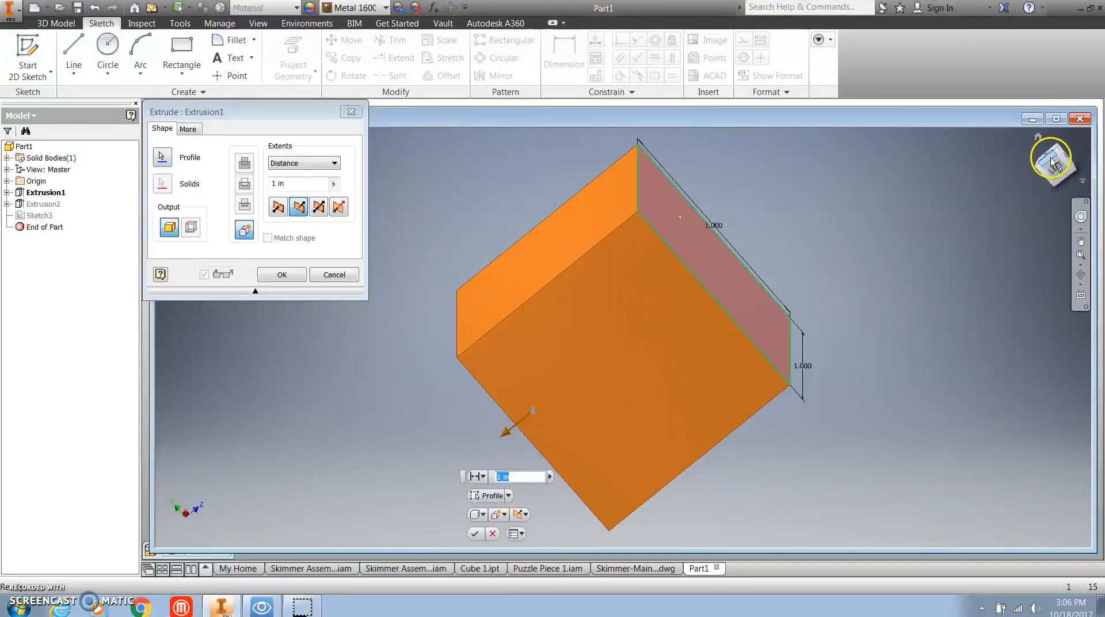
mouse_move(1058, 154)
mouse_down()
mouse_move(920, 190)
mouse_move(851, 160)
mouse_move(807, 201)
mouse_move(784, 249)
mouse_move(892, 195)
mouse_move(1049, 148)
mouse_up()
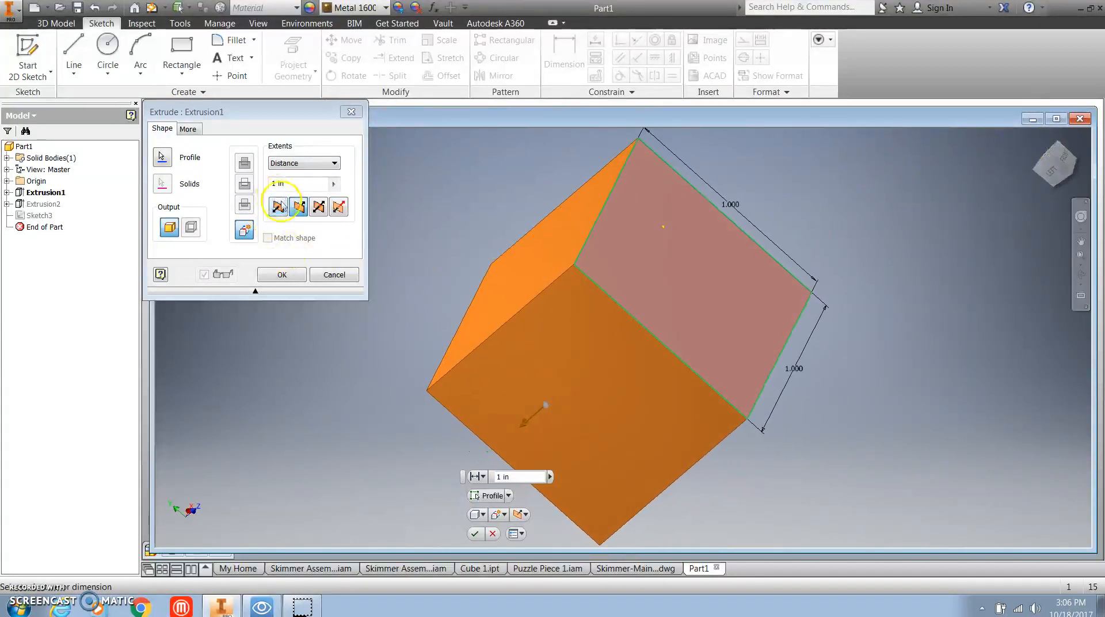
click(280, 207)
click(297, 206)
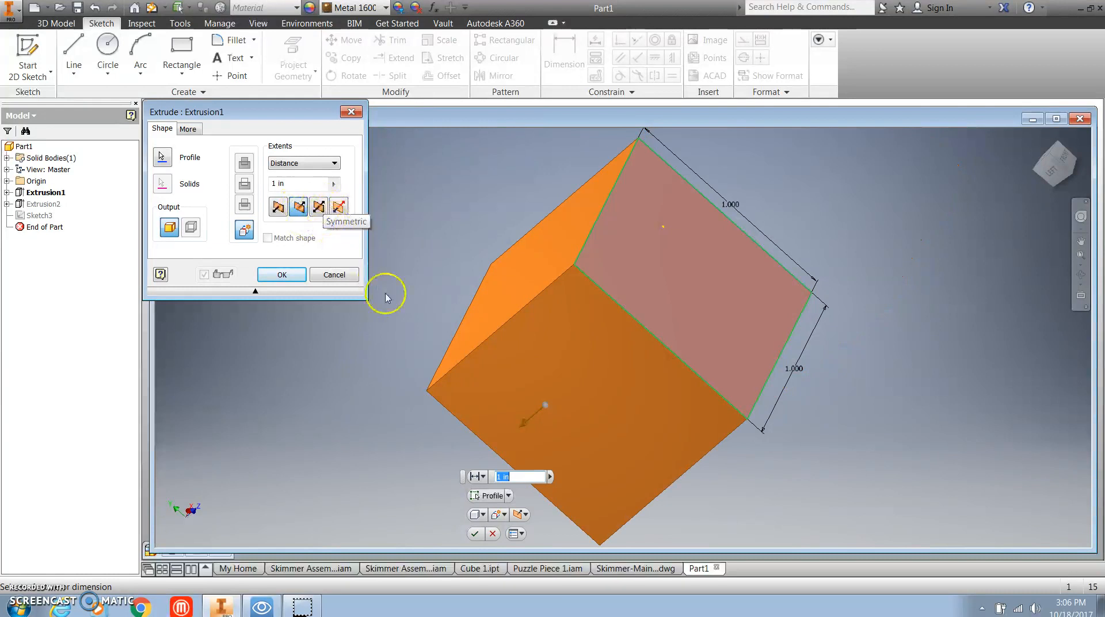
scroll(503, 398, down, 3)
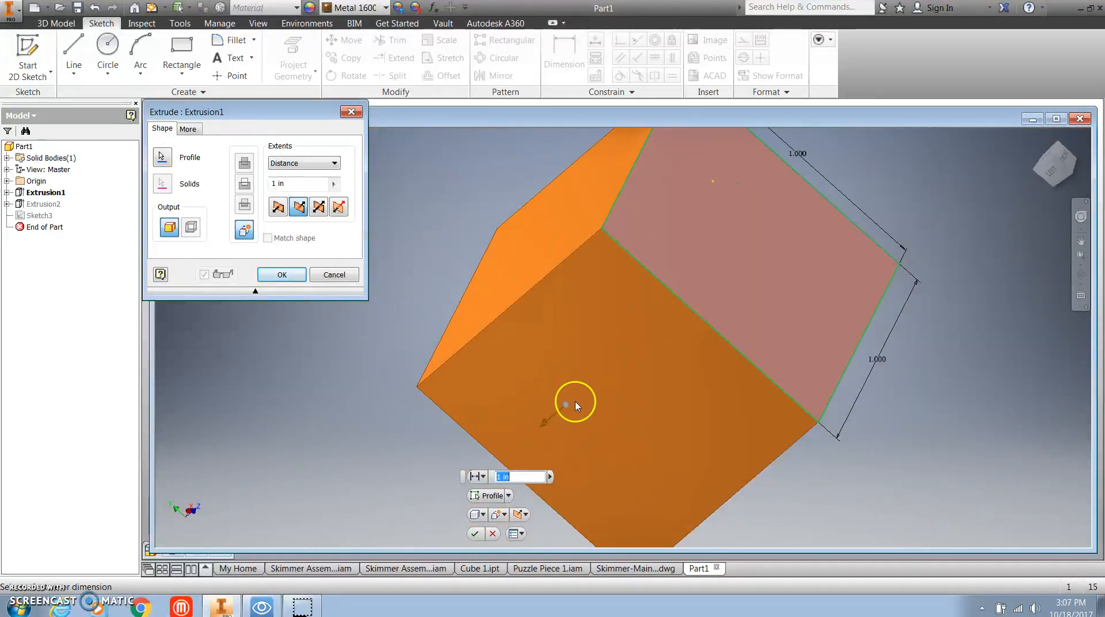
click(478, 496)
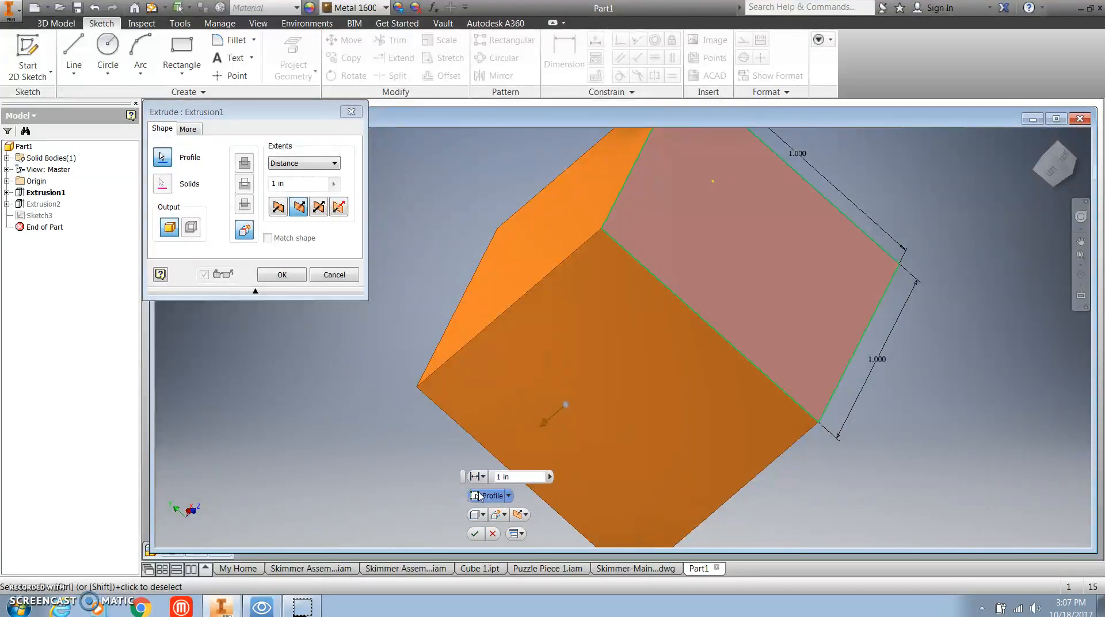
click(475, 533)
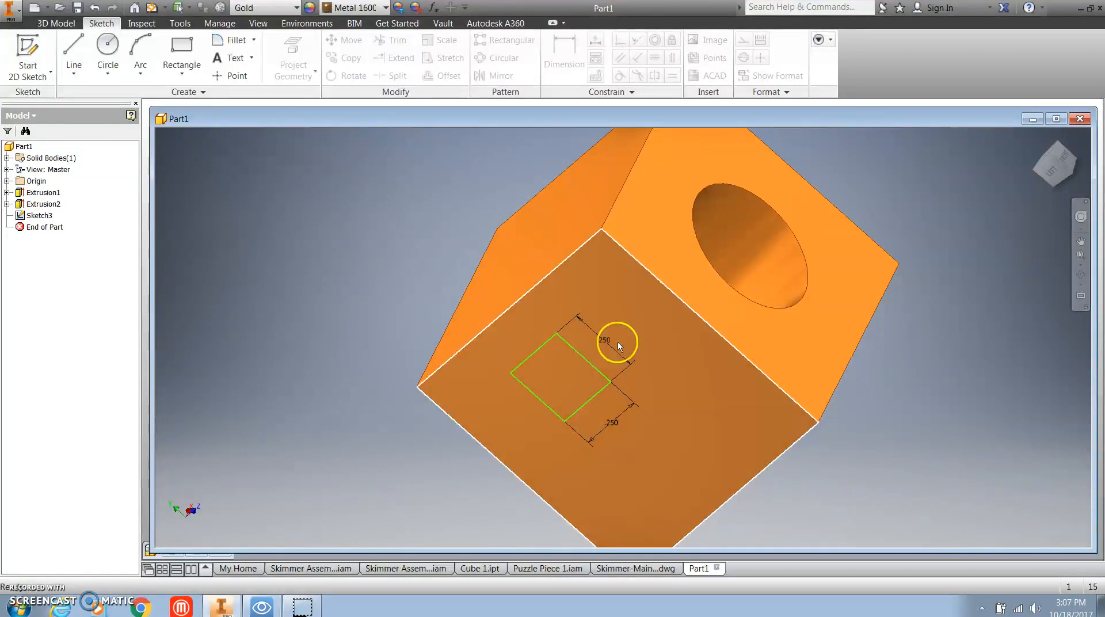
- Extrude the square on the left face as a cut in Direction 2 with its extent set to To Next
drag(1042, 163, 1052, 192)
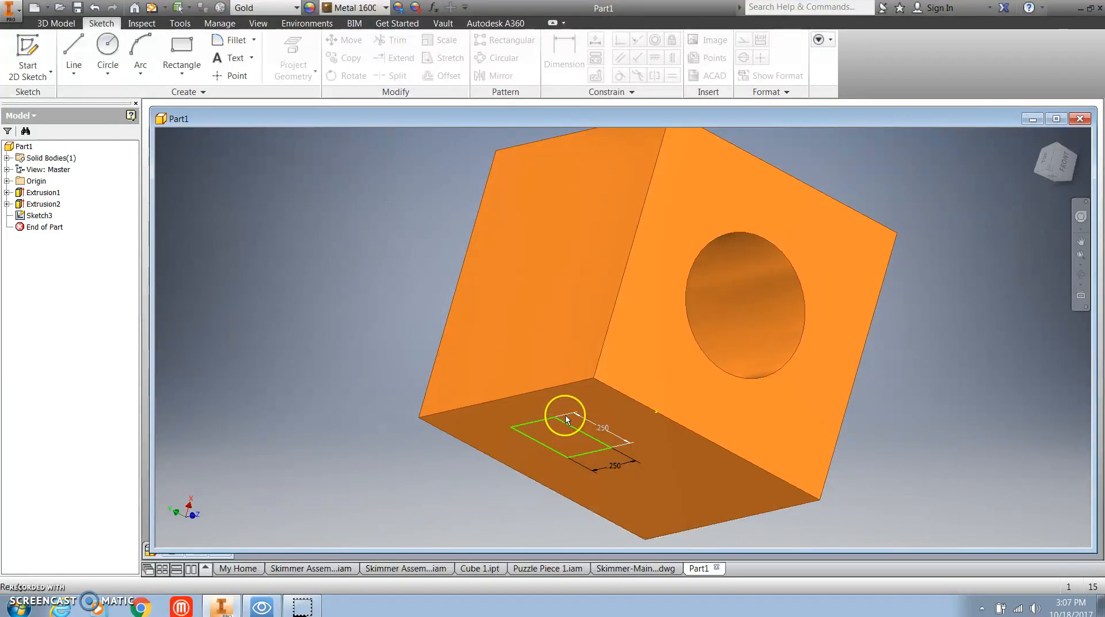
click(535, 425)
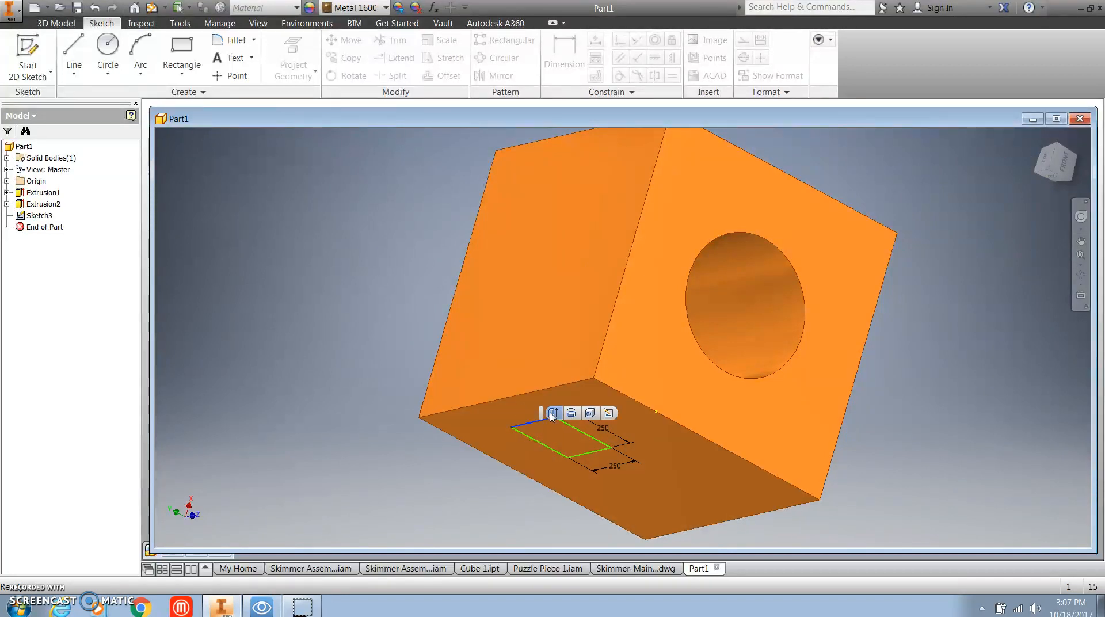
click(552, 412)
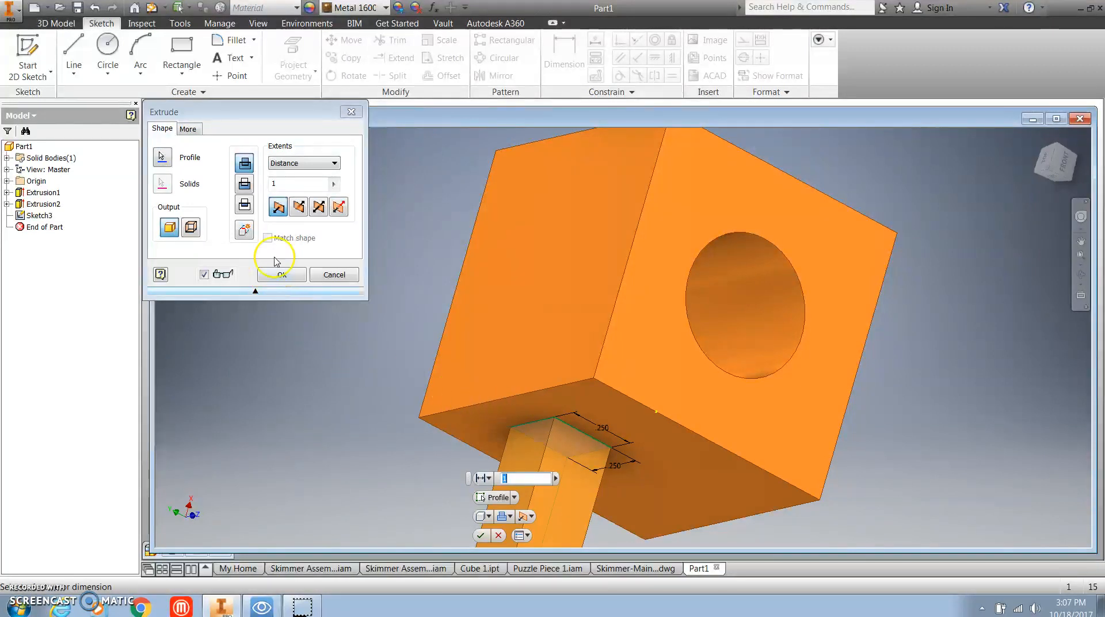
click(298, 207)
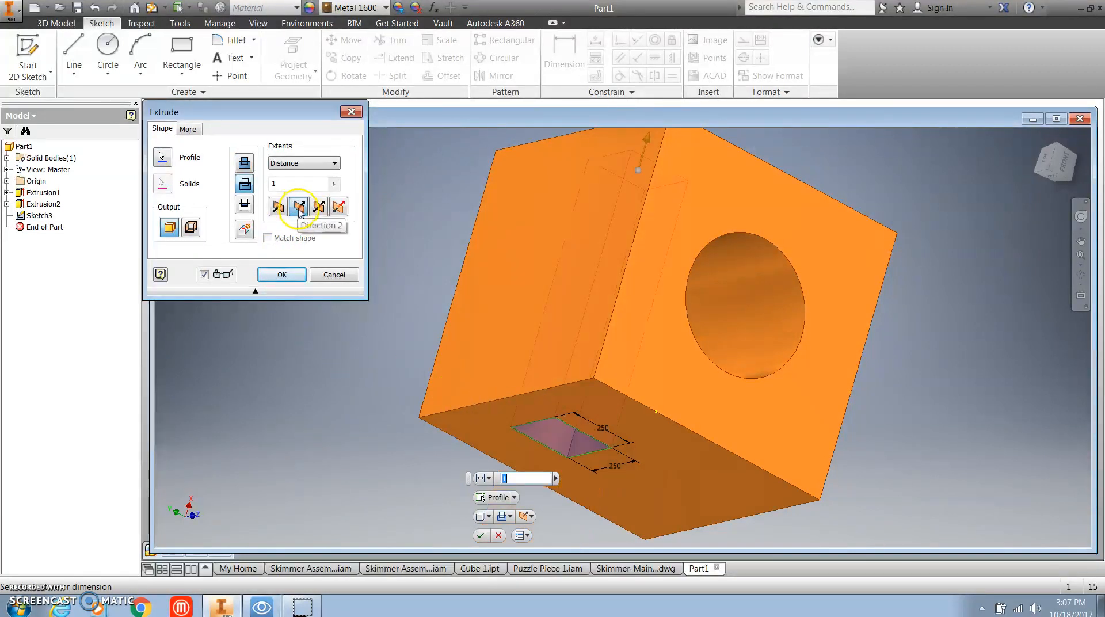
click(334, 162)
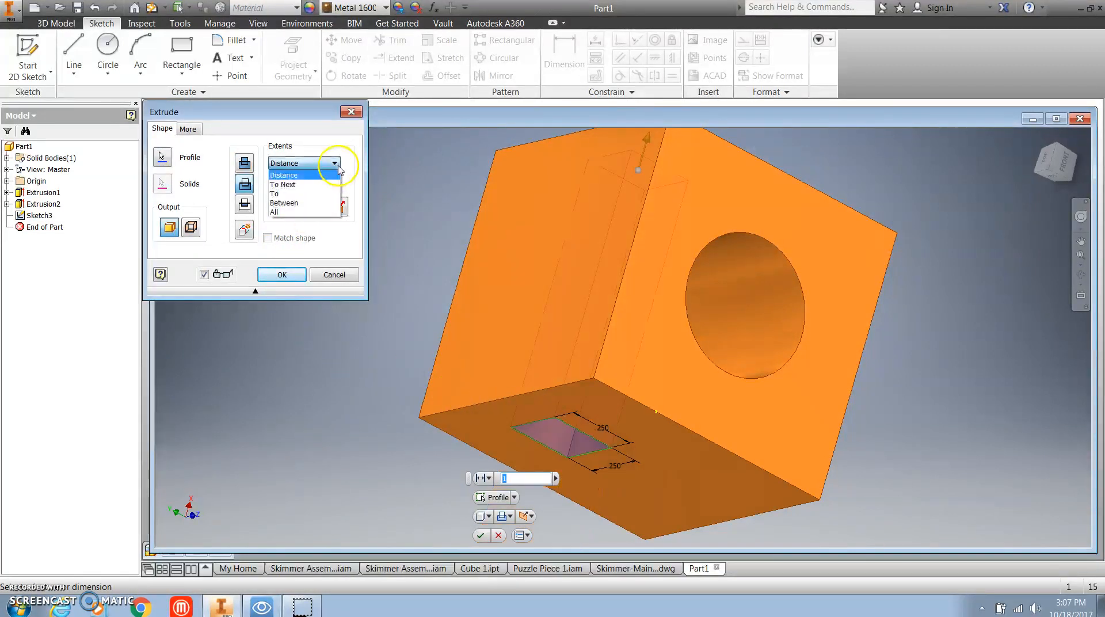
click(317, 185)
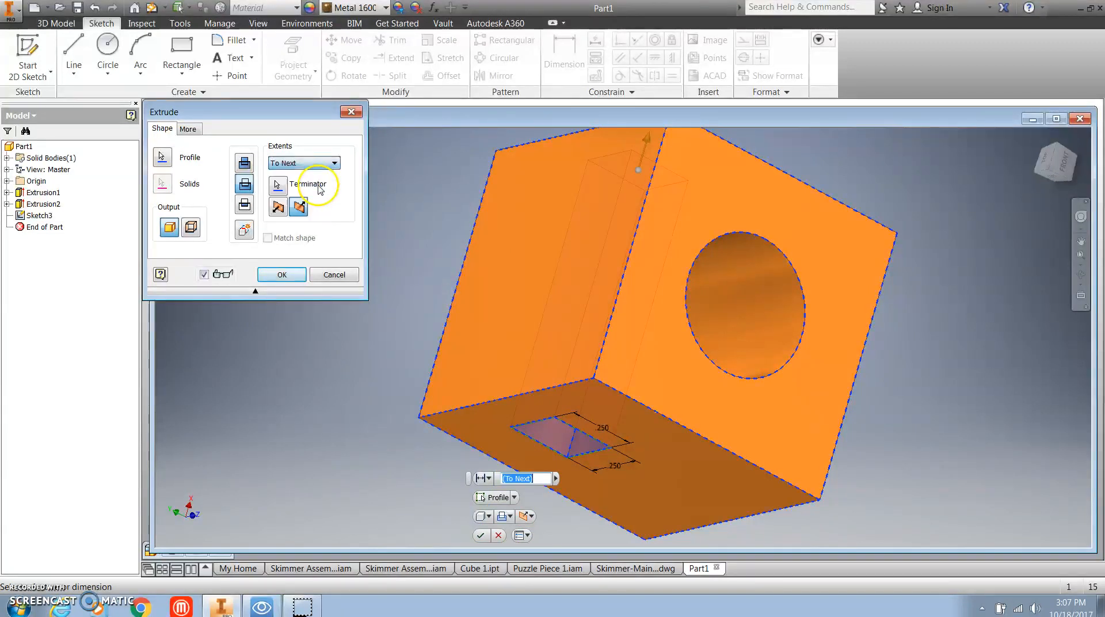
click(282, 275)
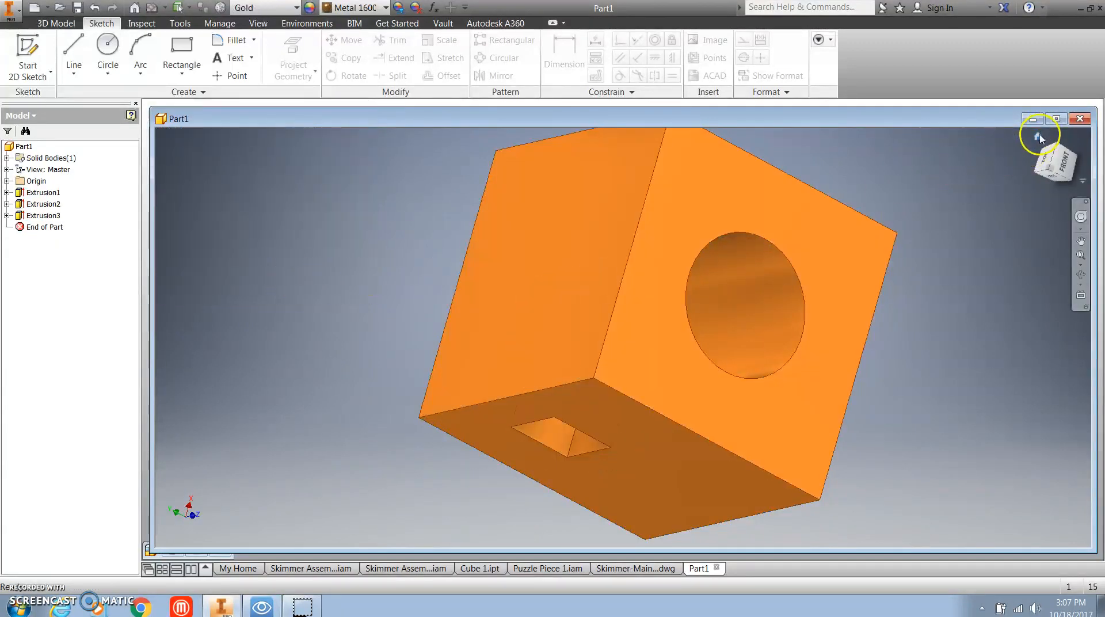
click(1039, 137)
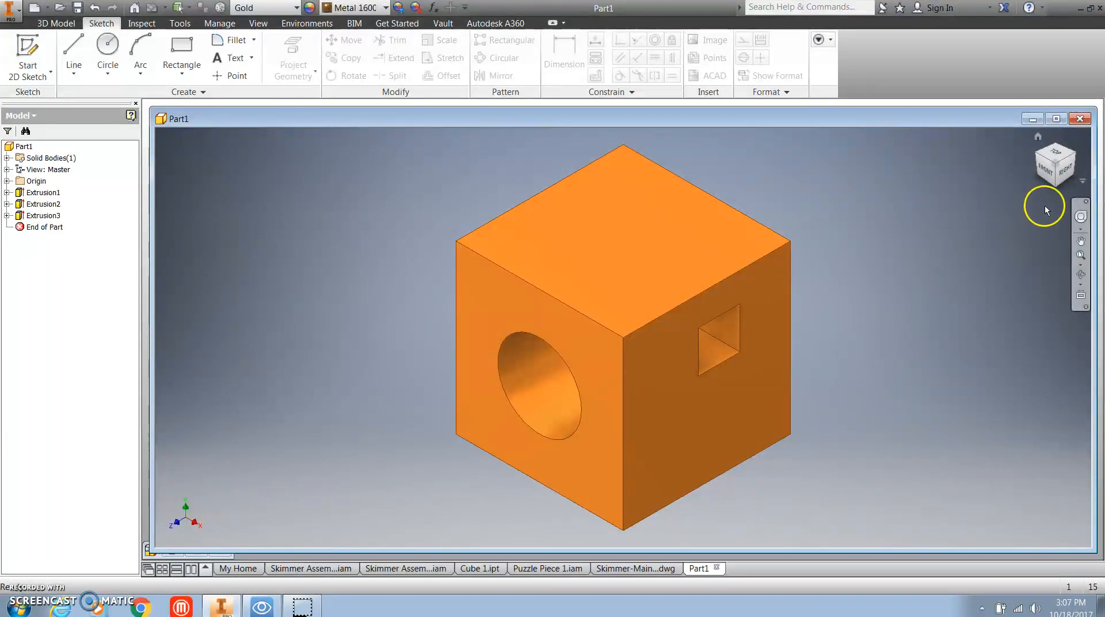
mouse_move(1053, 159)
mouse_down()
mouse_move(955, 136)
mouse_move(1087, 173)
mouse_move(168, 188)
mouse_move(185, 186)
mouse_up()
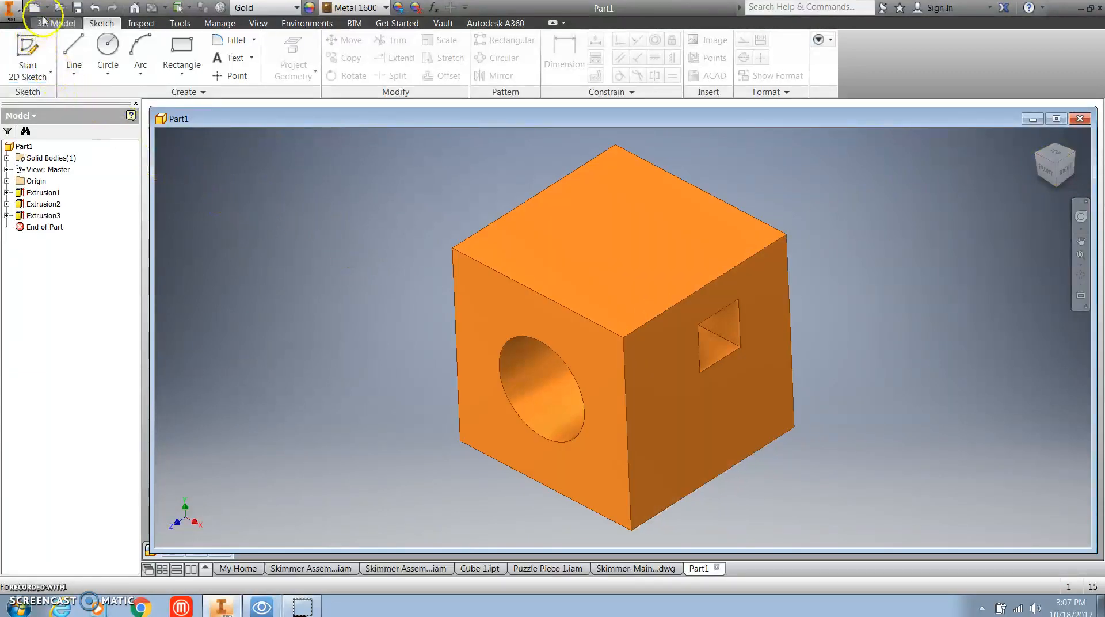
- Save the part as Cube 2 in the Puzzle Cube folder
click(17, 12)
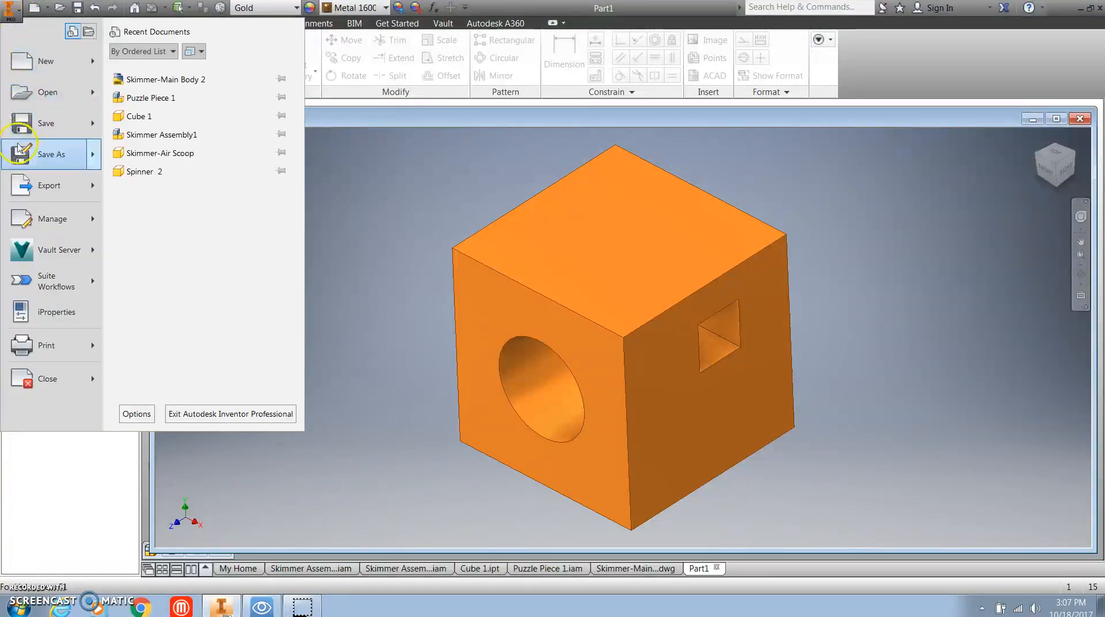
click(56, 162)
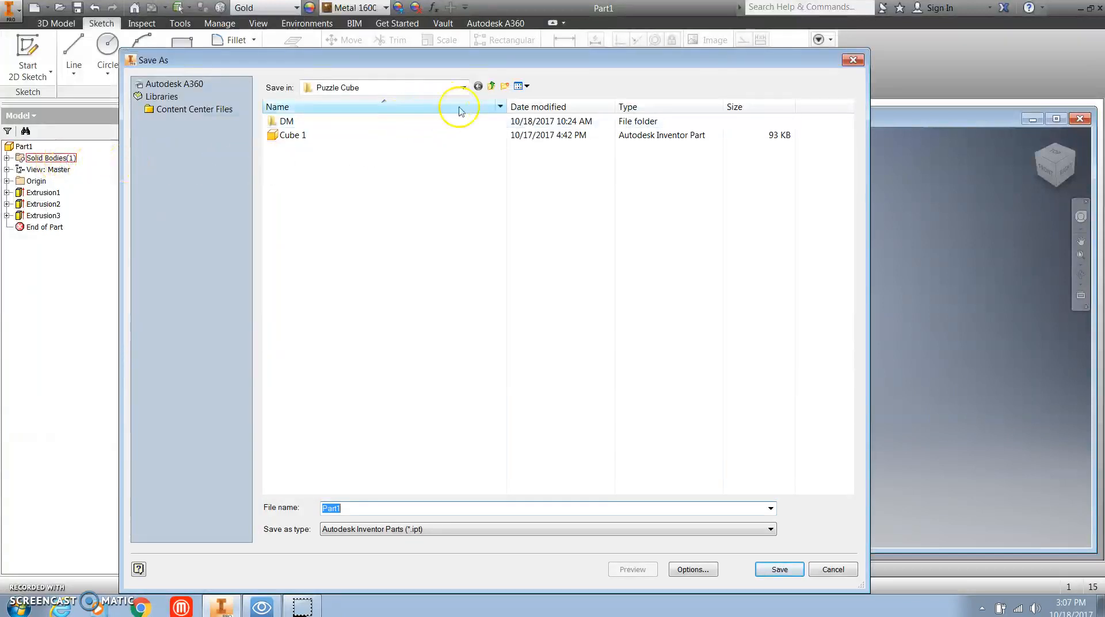
click(463, 87)
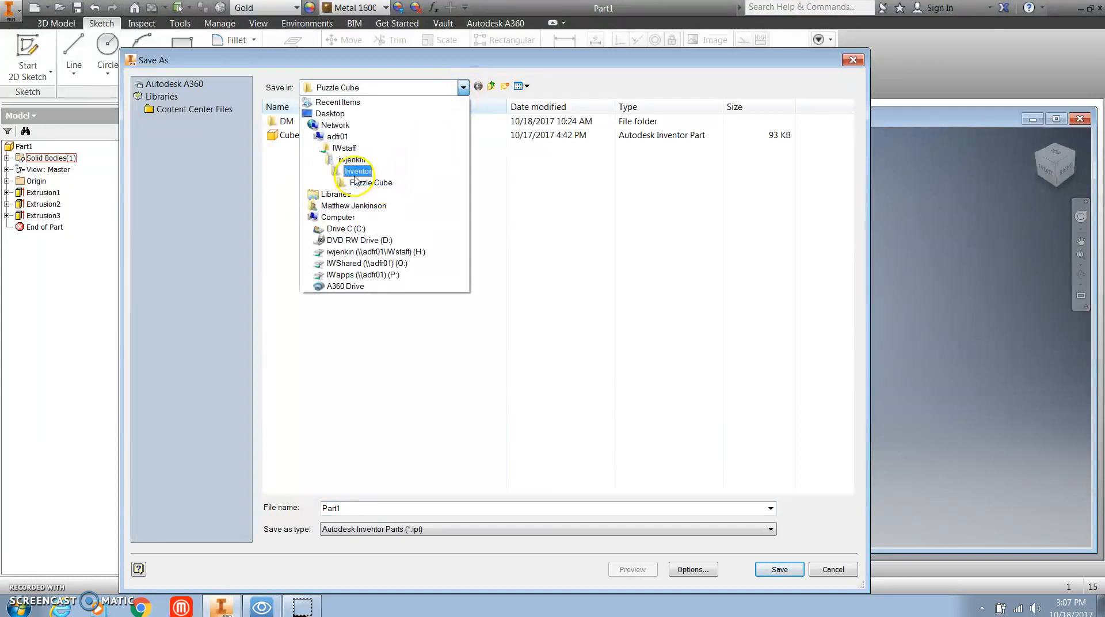
click(491, 137)
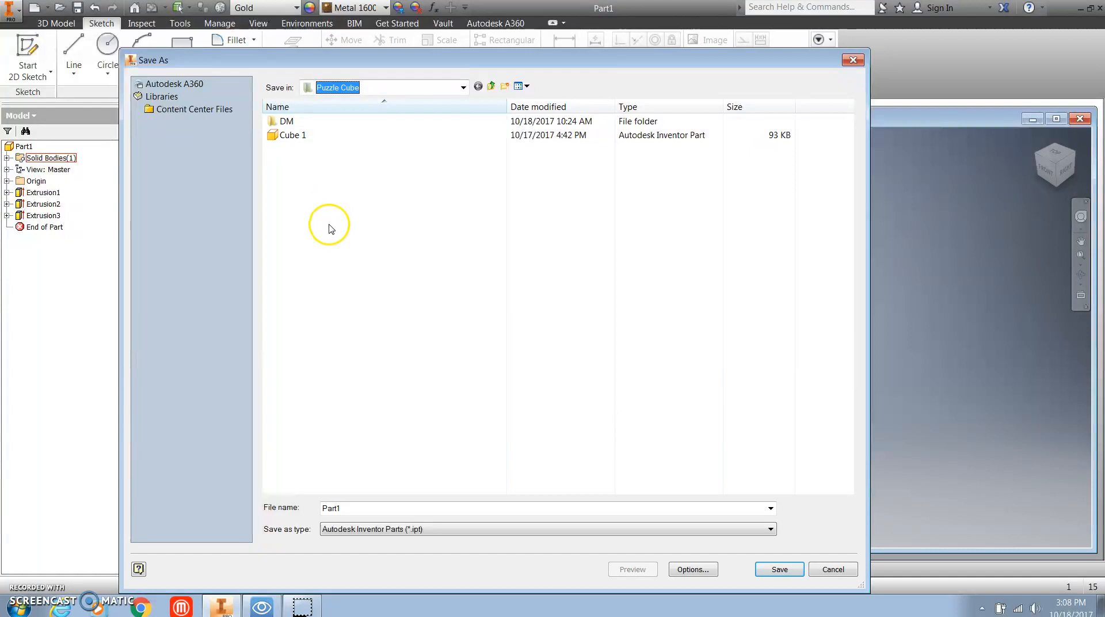
click(372, 89)
click(371, 90)
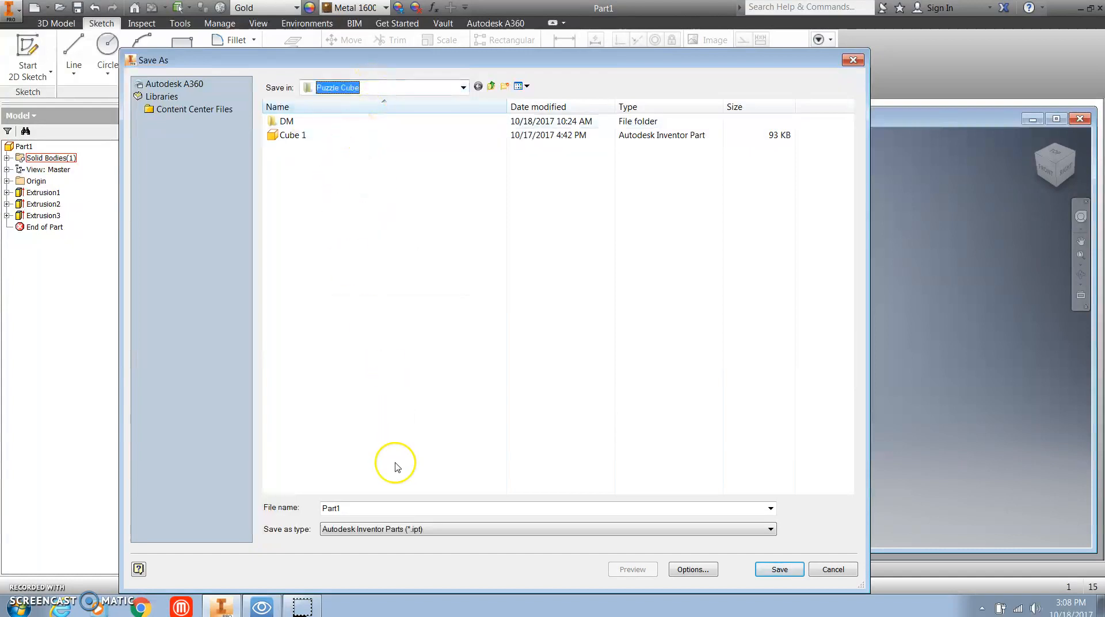
double_click(364, 507)
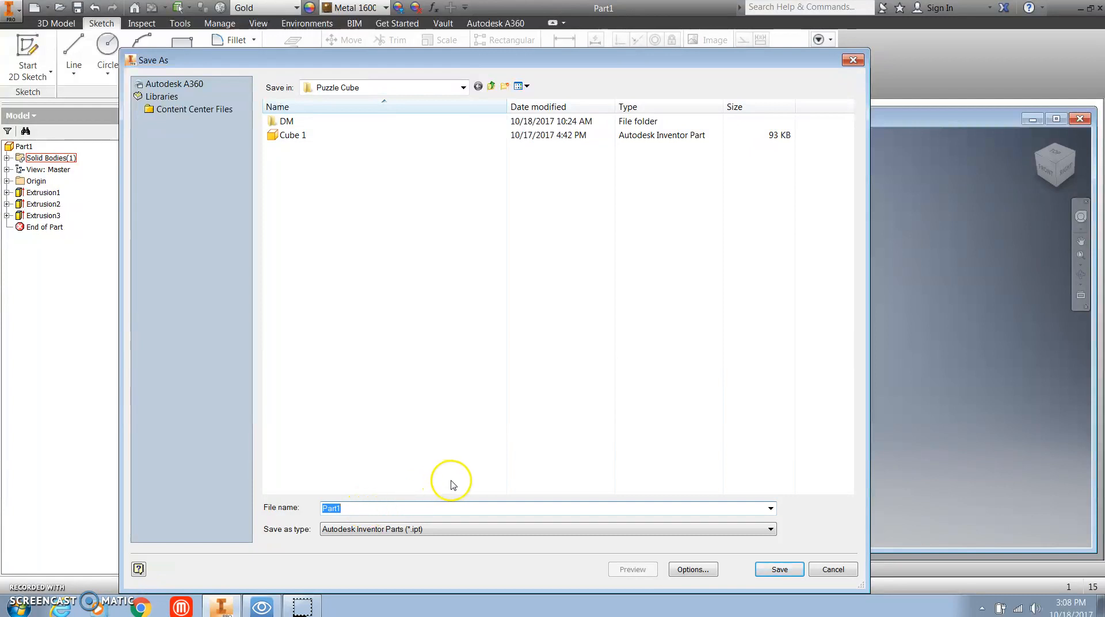
text(C)
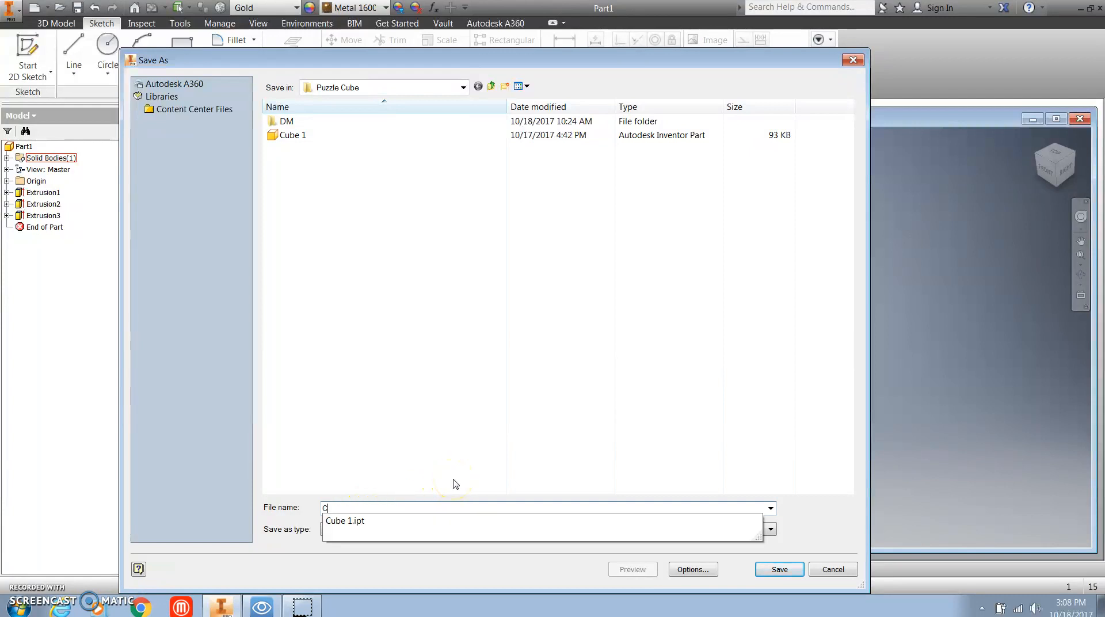
text(ube 2)
click(776, 570)
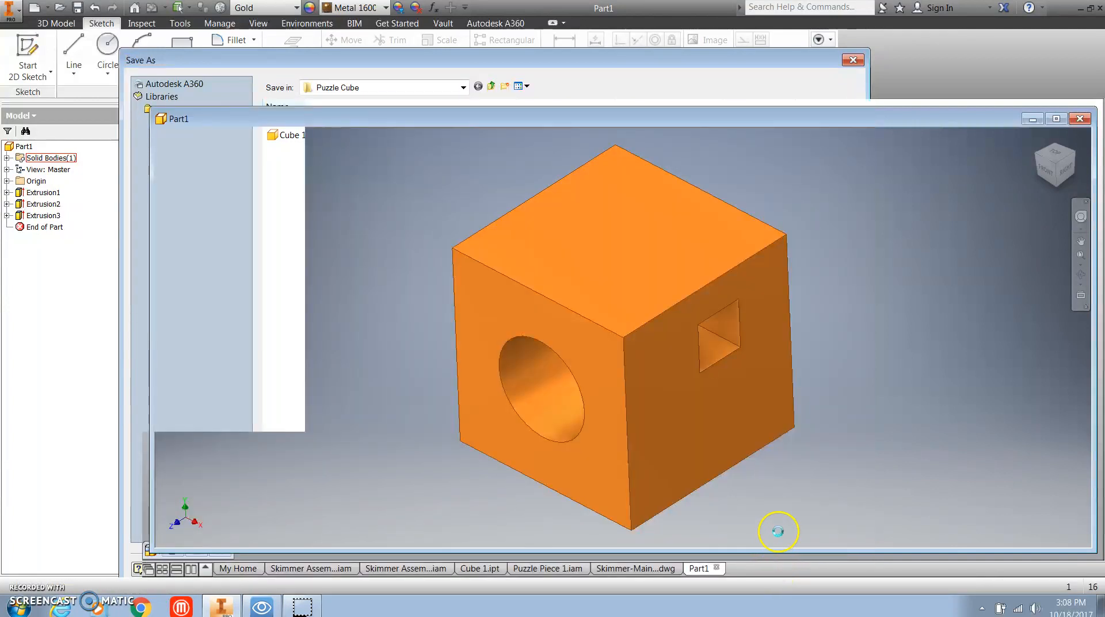